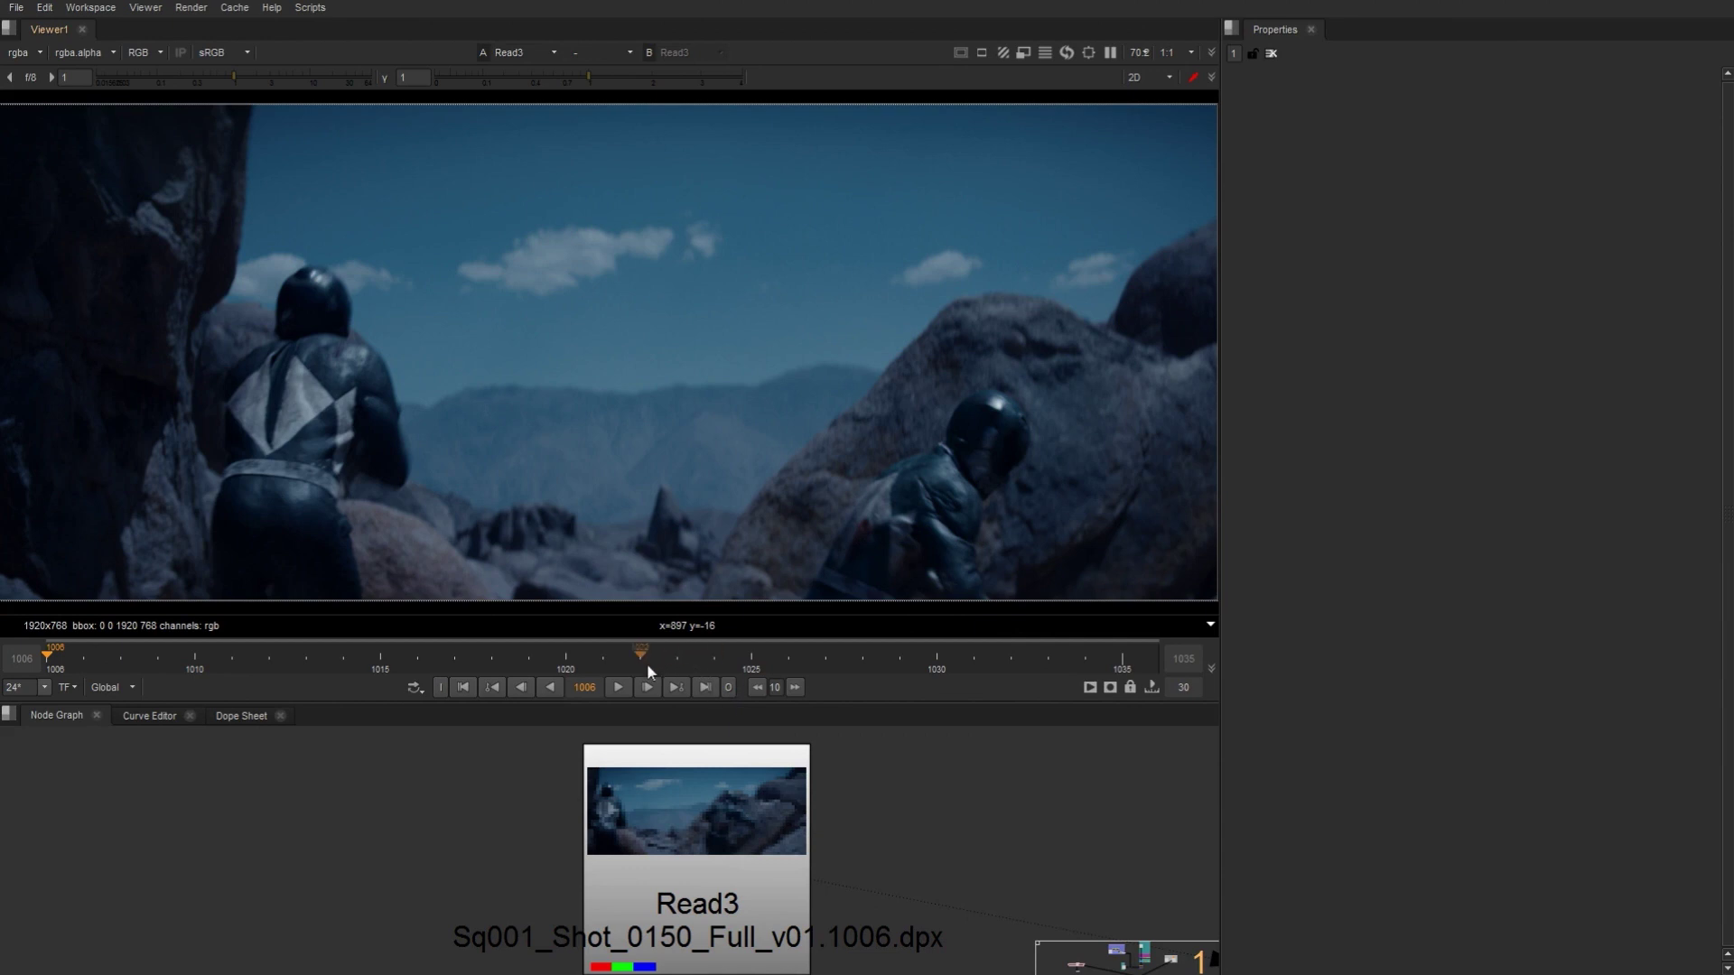
Step: Play the Read3 plate, return to frame 1006, and examine the diamond pattern on the standing figure's back
click(619, 687)
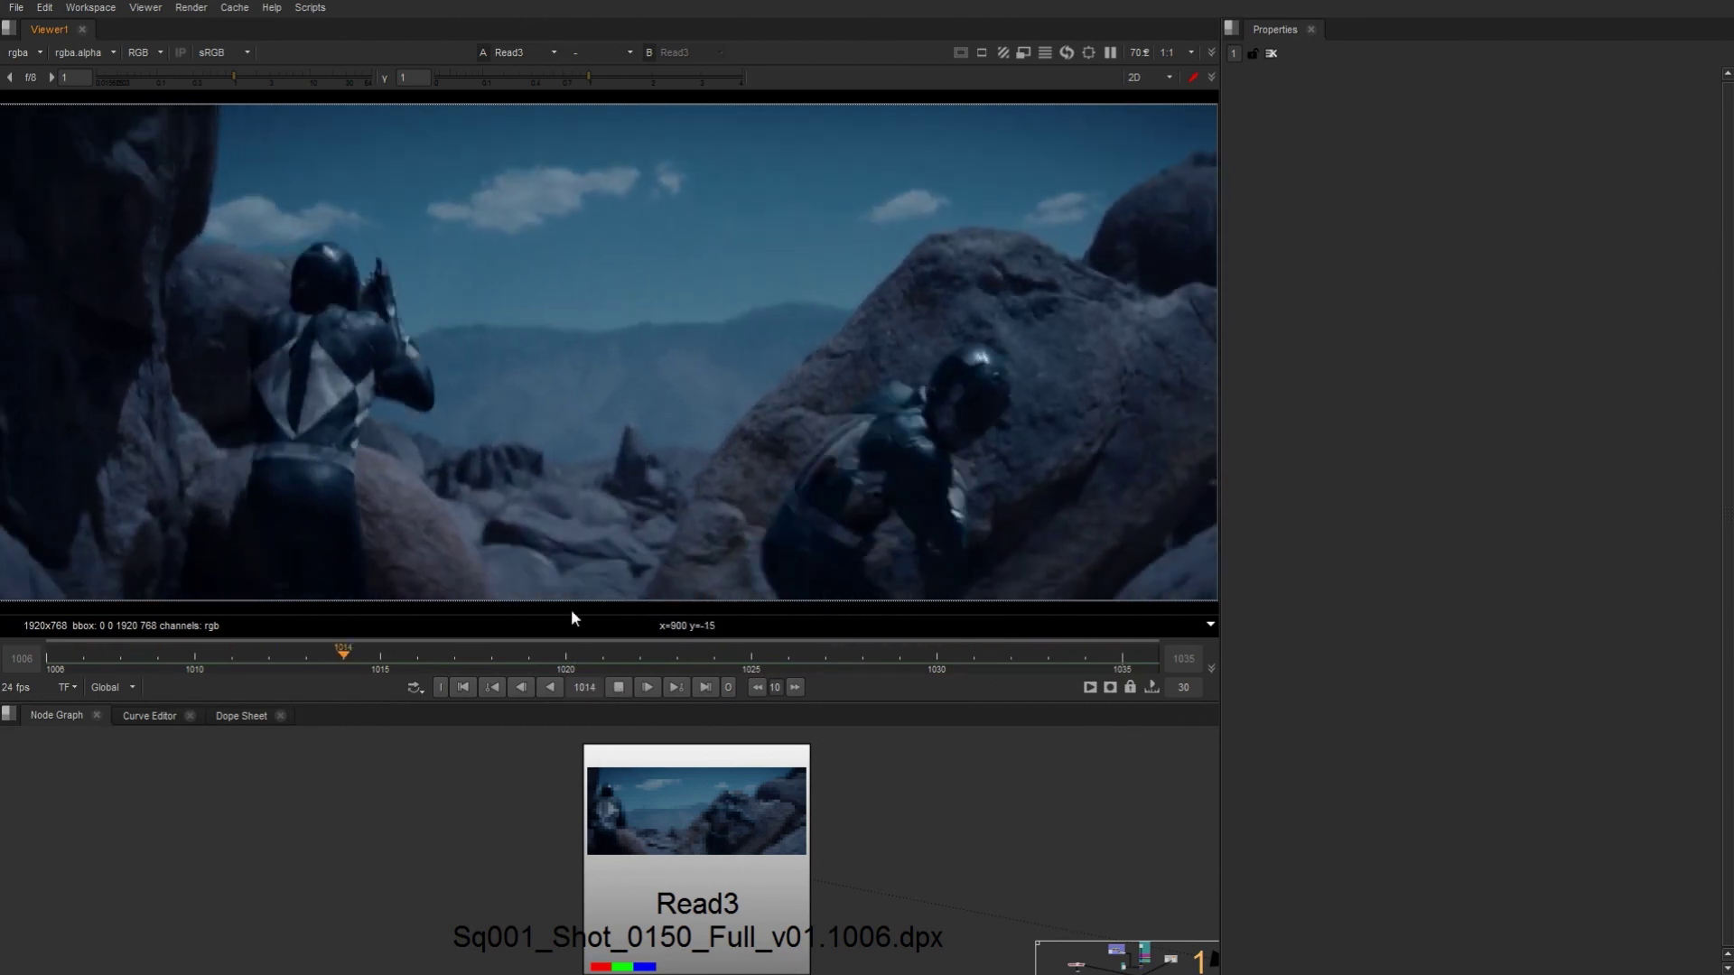
click(618, 689)
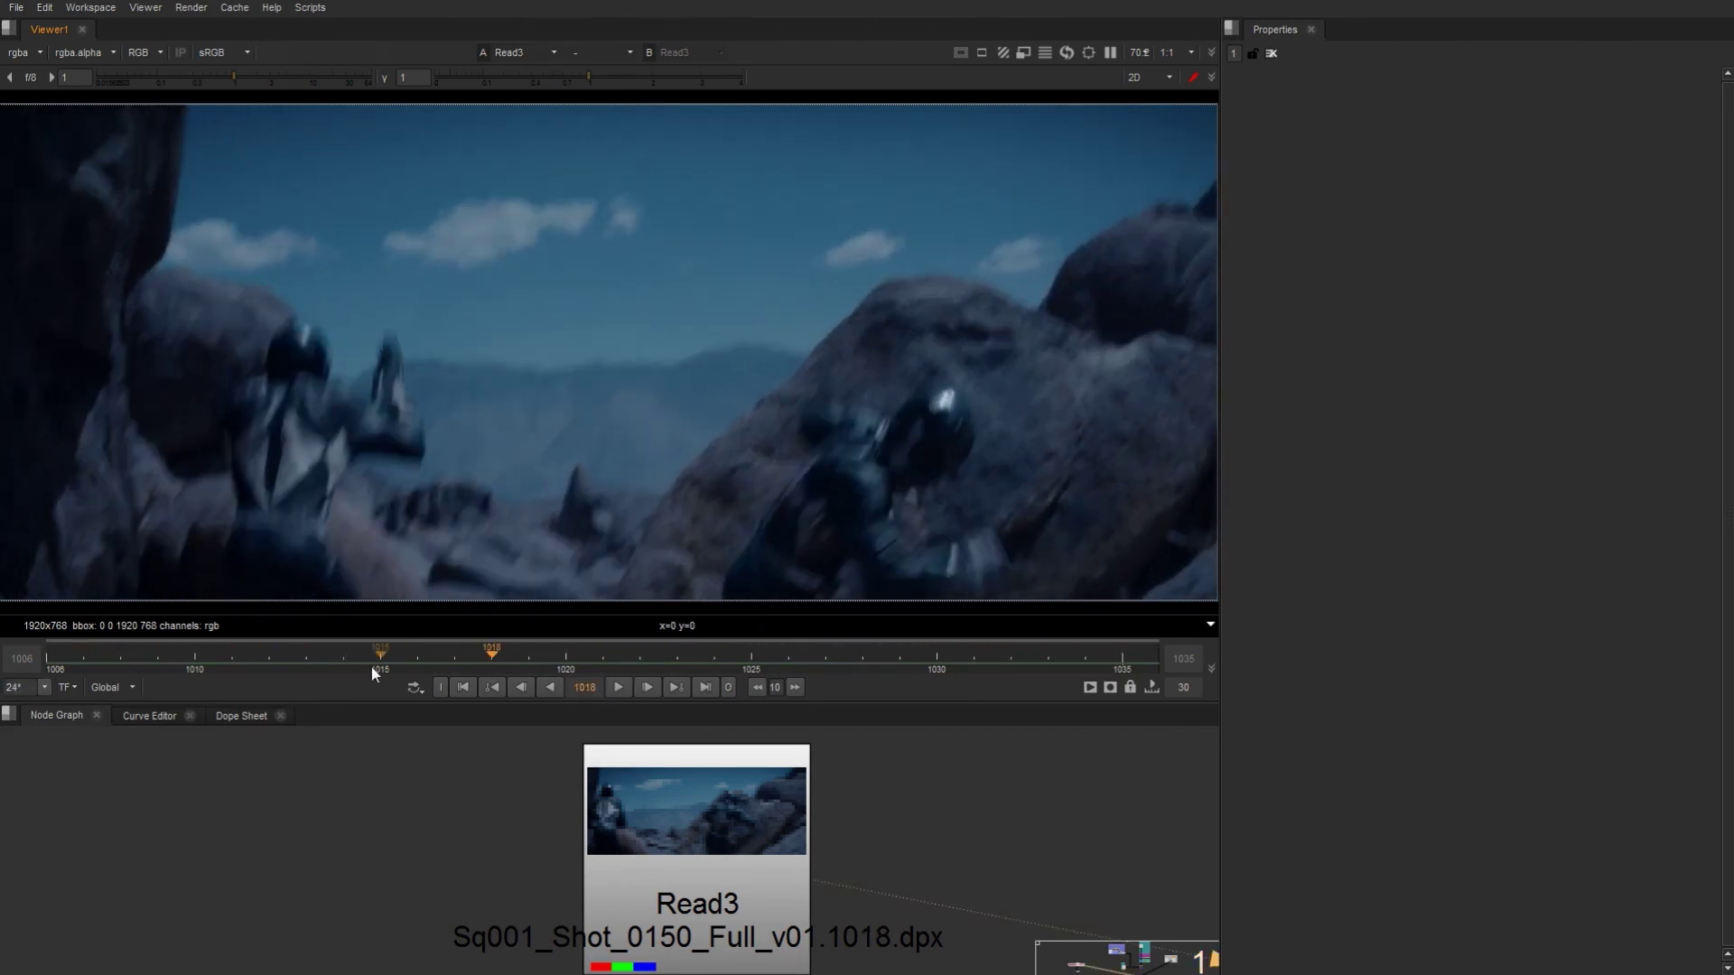
click(109, 662)
drag(108, 659, 45, 658)
middle_drag(368, 344, 917, 360)
middle_drag(721, 450, 711, 404)
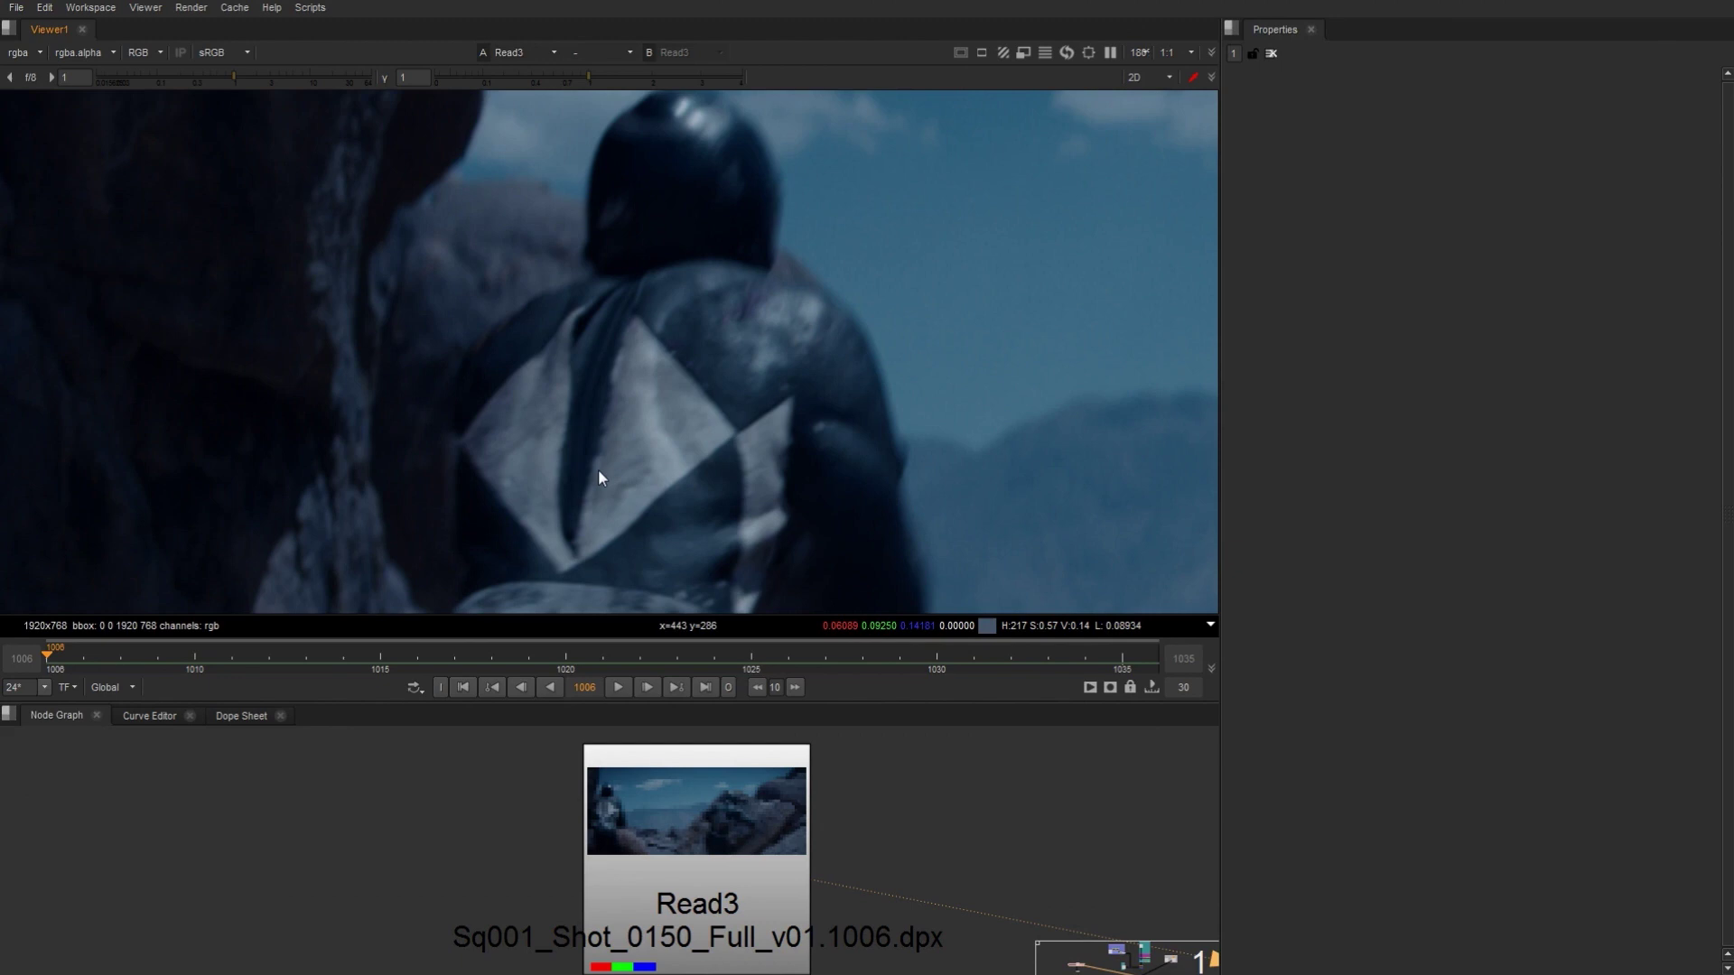
Step: Fit the image in the viewer and open the properties of the SmartVector1 node below Read3
scroll(820, 913, down, 5)
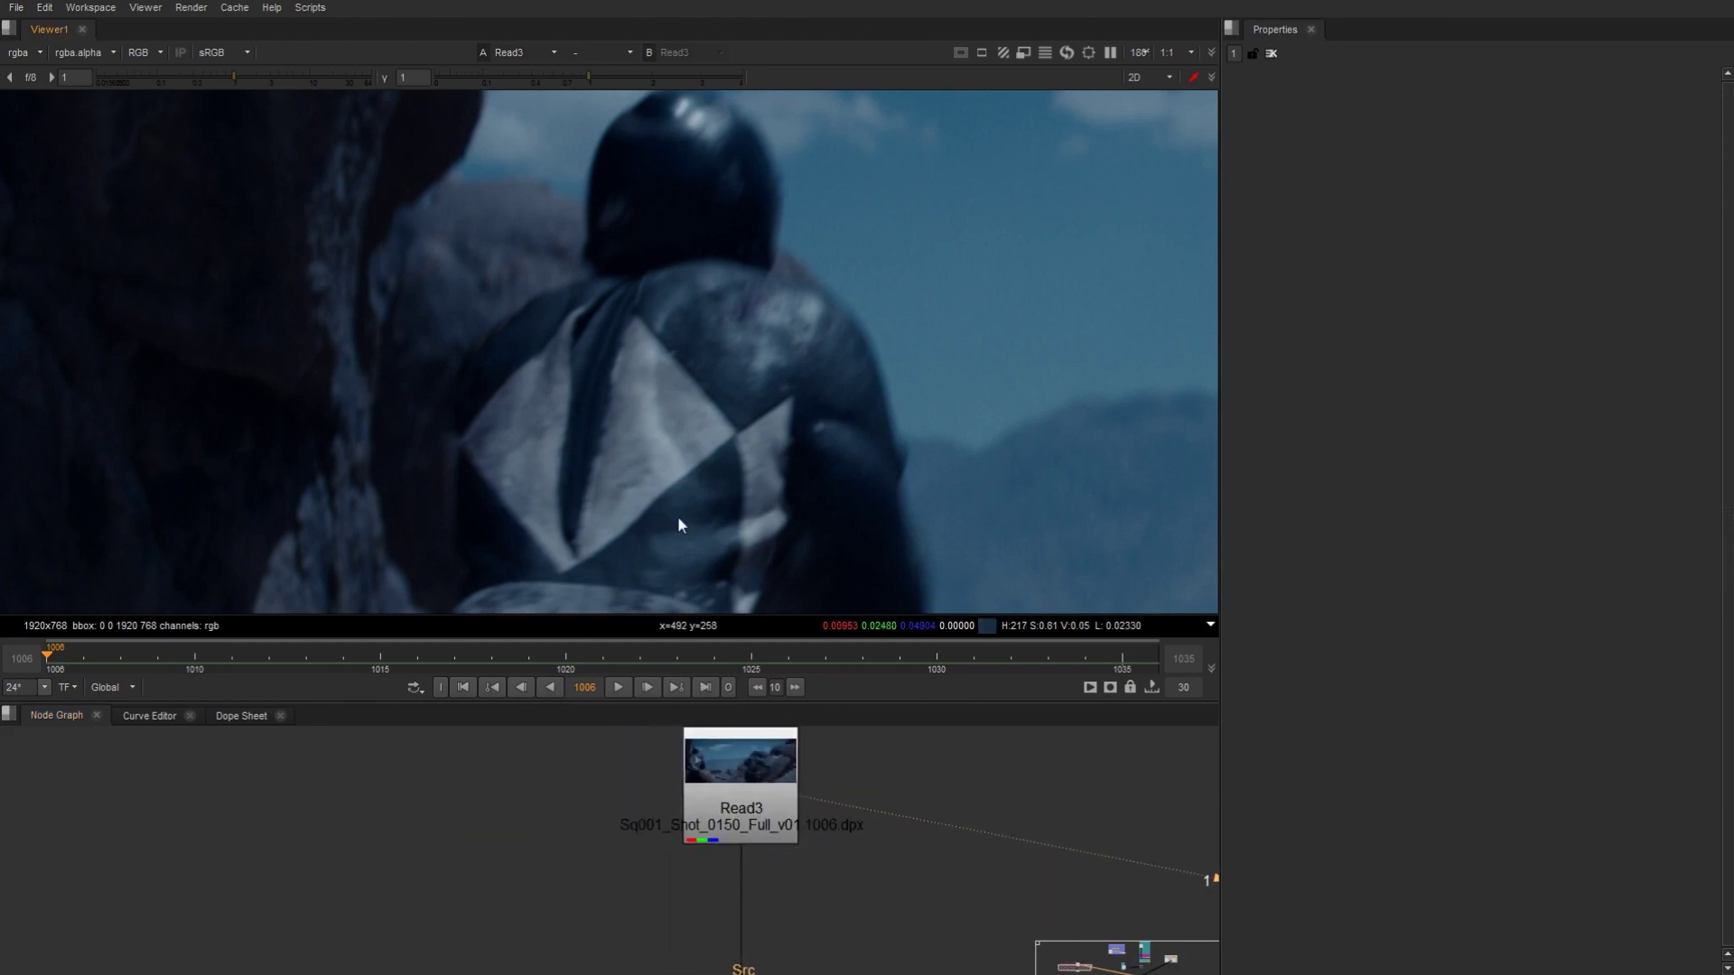
key(f)
middle_drag(730, 950, 717, 795)
double_click(728, 848)
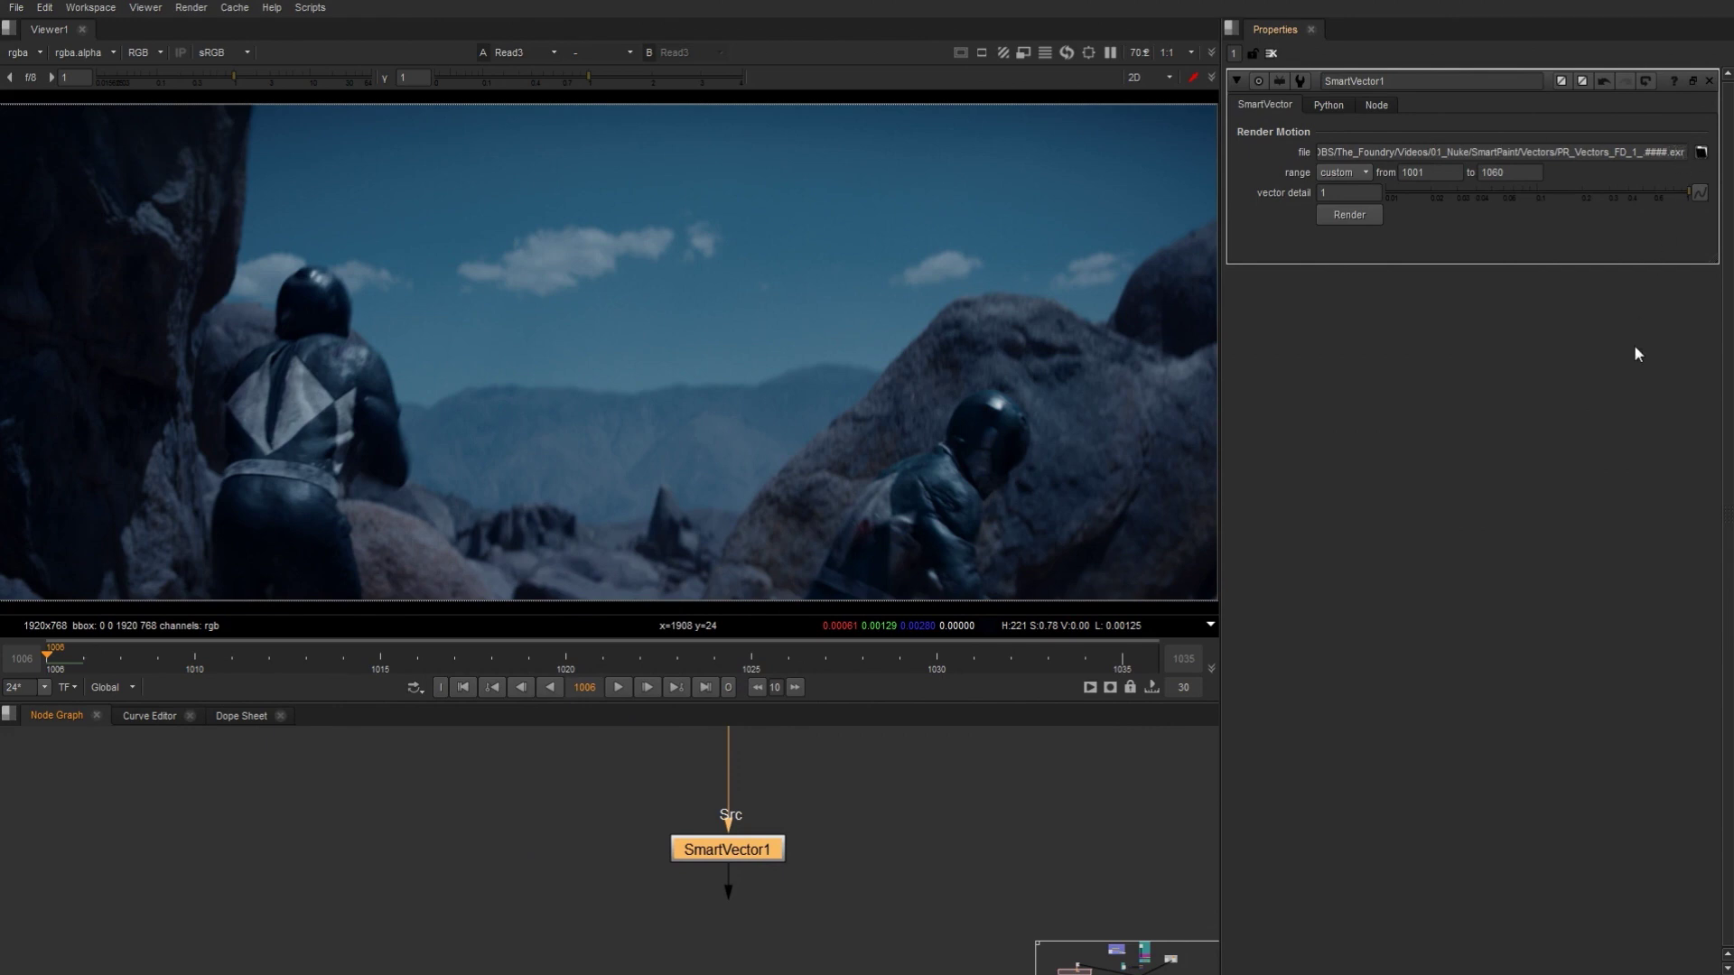
Step: Try a vector detail of 0.3 on SmartVector1, and restore it to 1
click(1347, 192)
text(0.3)
key(Return)
drag(1611, 193, 1688, 192)
Step: Show the rendered vector sequence from Read4 in the viewer, displaying its smartvector layer
middle_drag(972, 772, 952, 882)
scroll(952, 882, down, 4)
middle_drag(813, 837, 739, 869)
middle_drag(1165, 750, 1084, 842)
click(845, 836)
key(1)
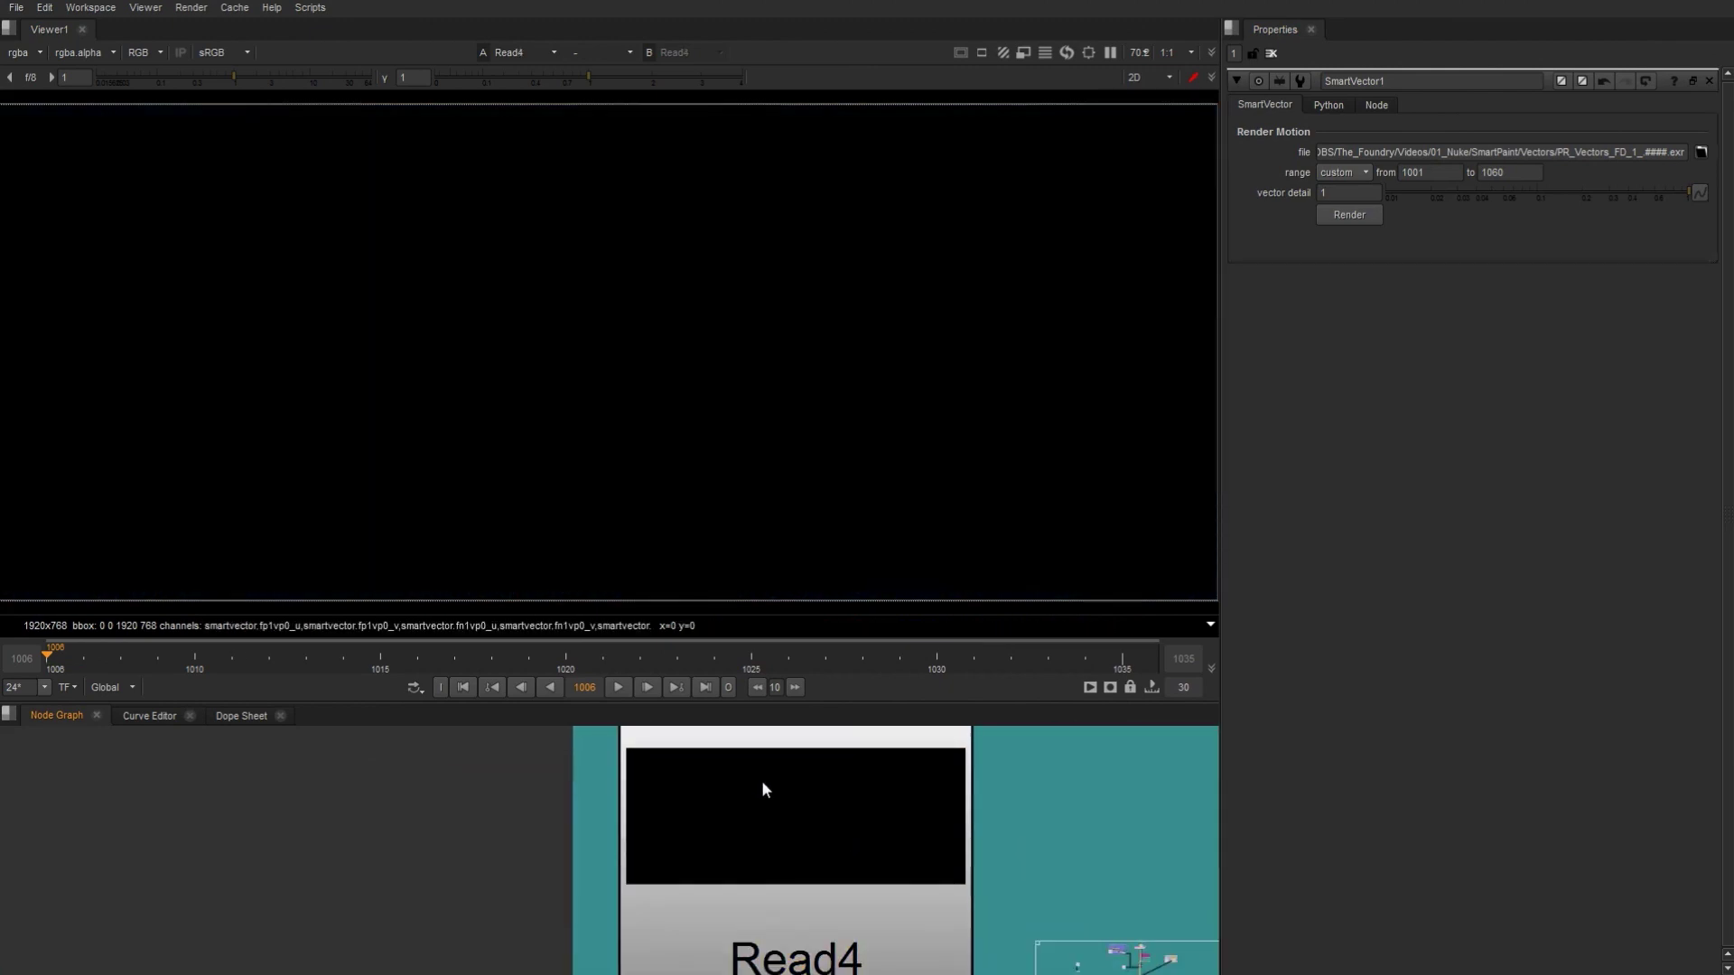
click(33, 54)
click(54, 145)
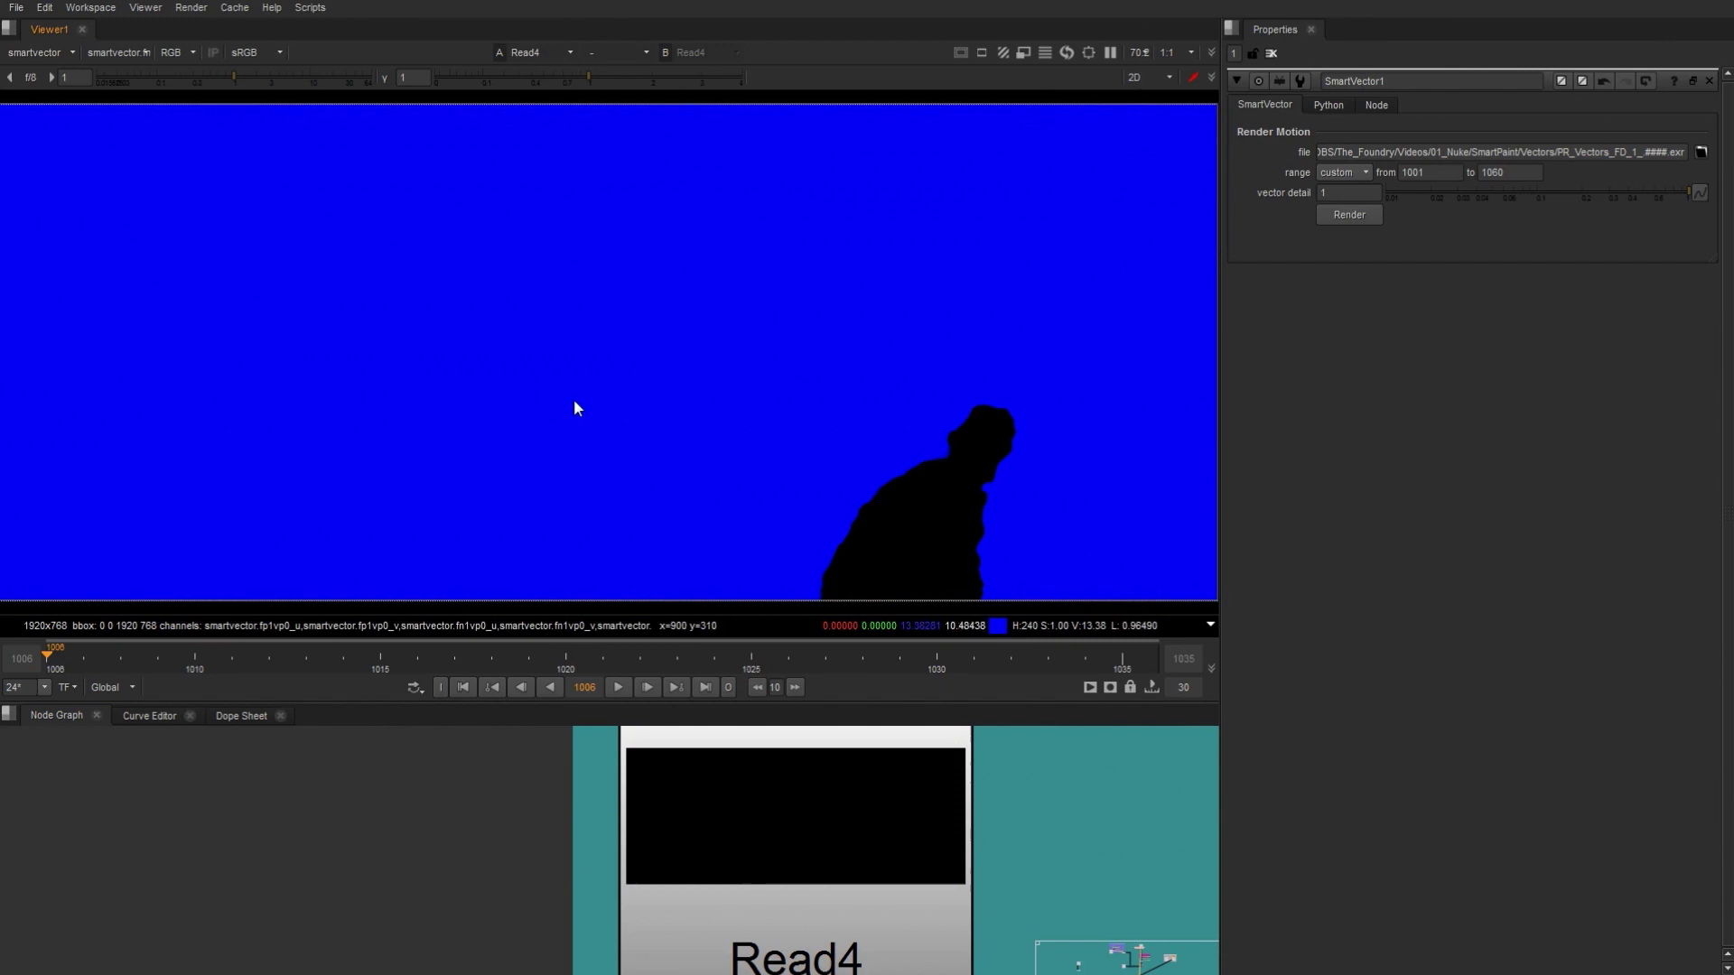
Step: Play and scrub through the smartvector layer to examine how the motion vectors change across the shot
scroll(508, 376, down, 3)
click(619, 688)
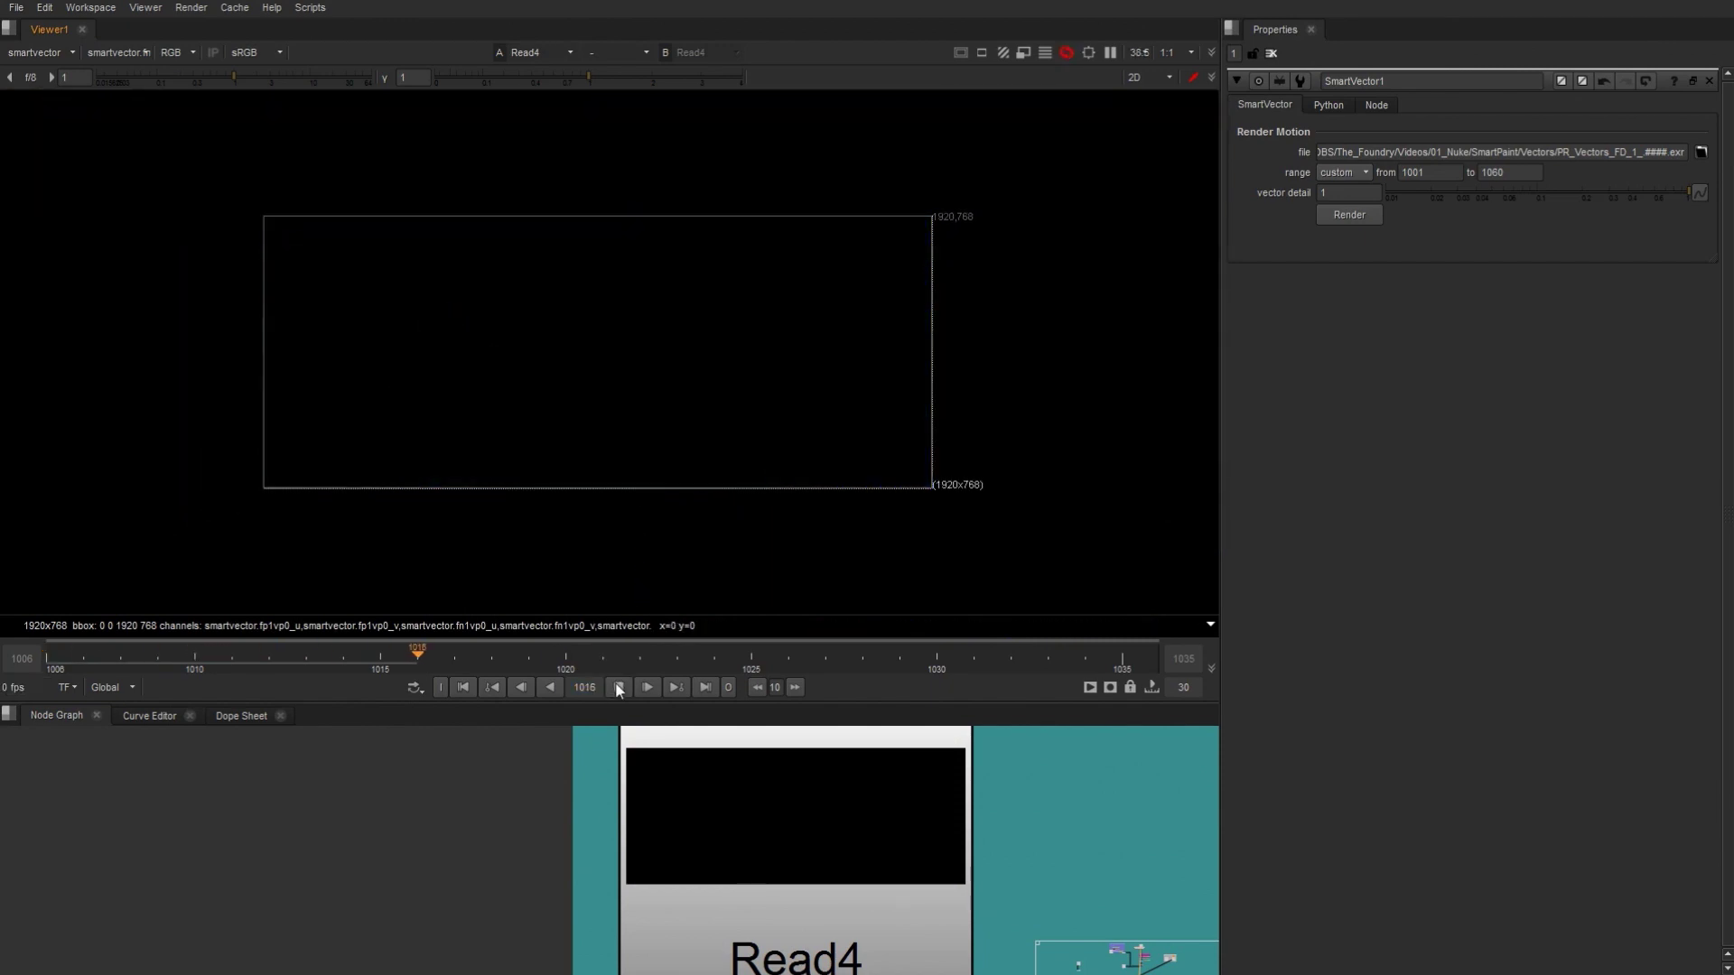
click(619, 688)
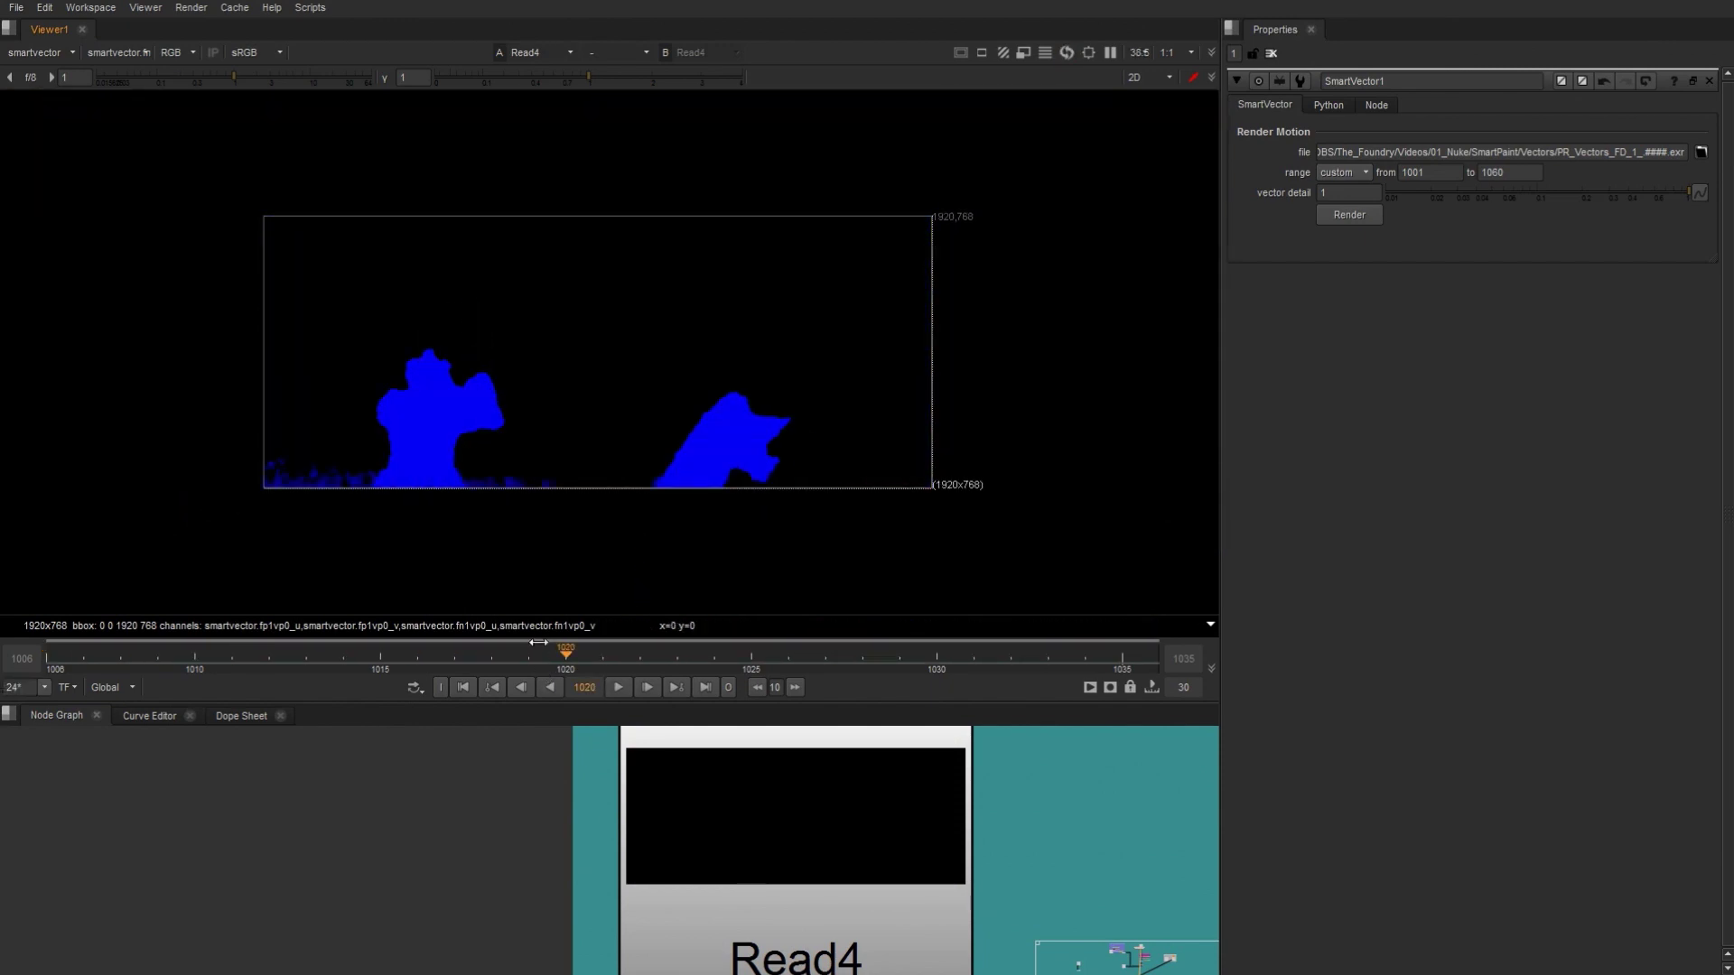
drag(566, 654, 937, 654)
click(710, 654)
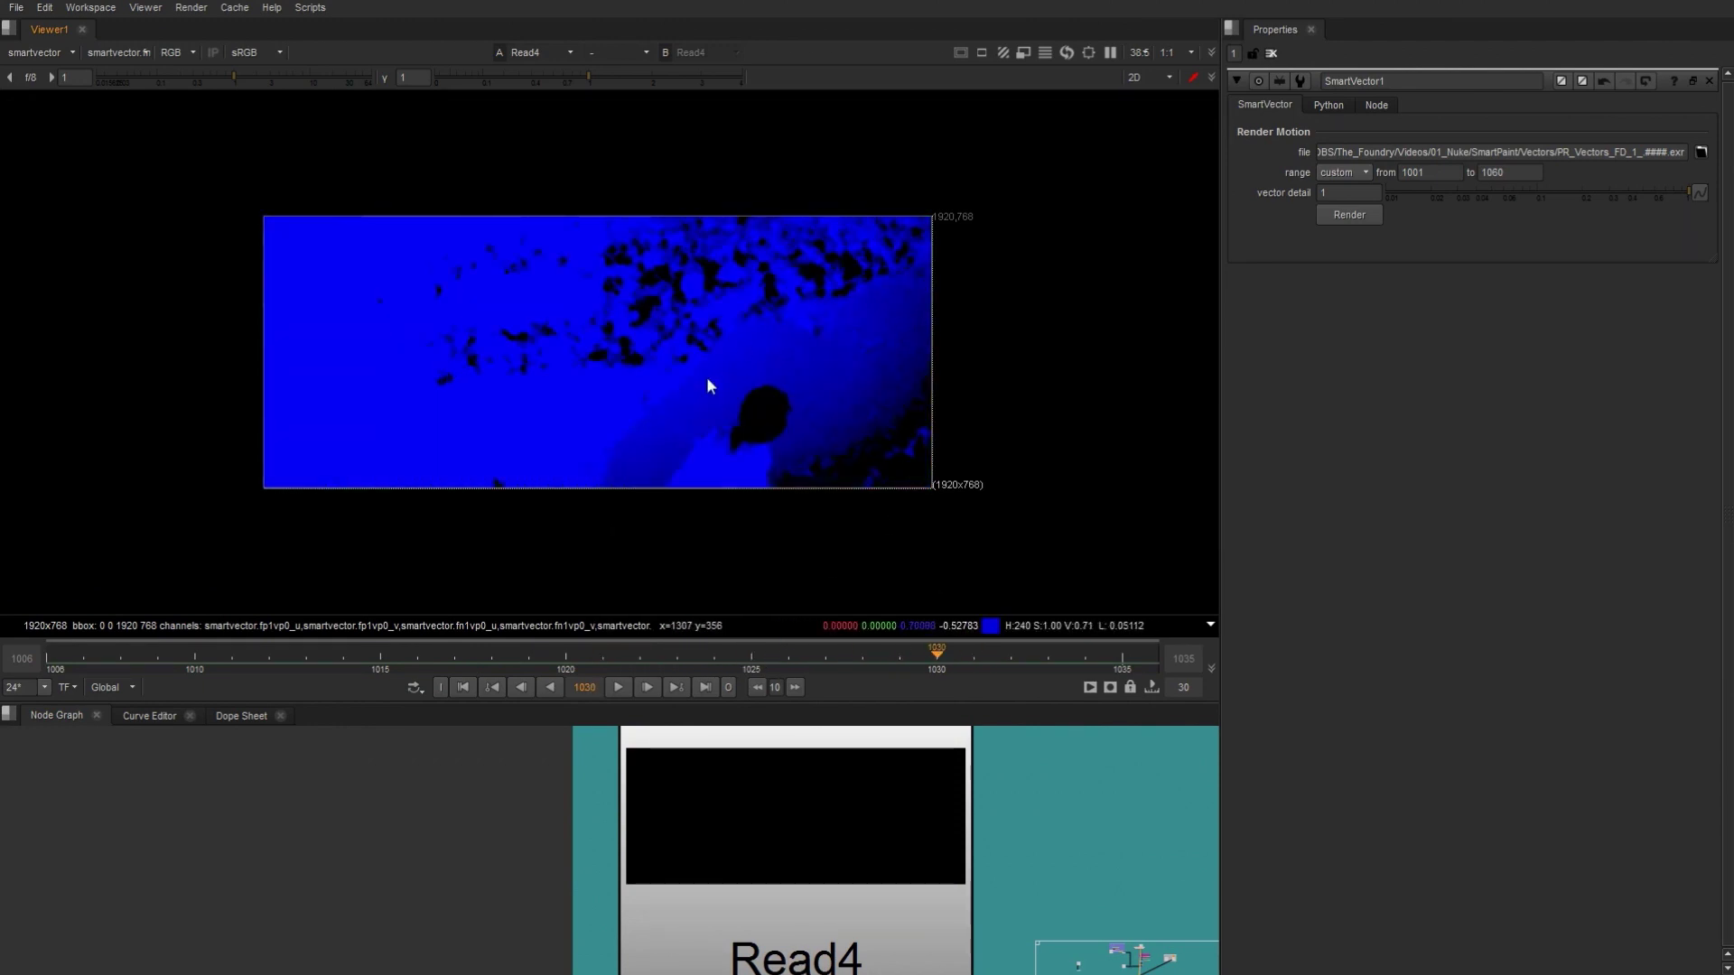
drag(719, 651, 158, 652)
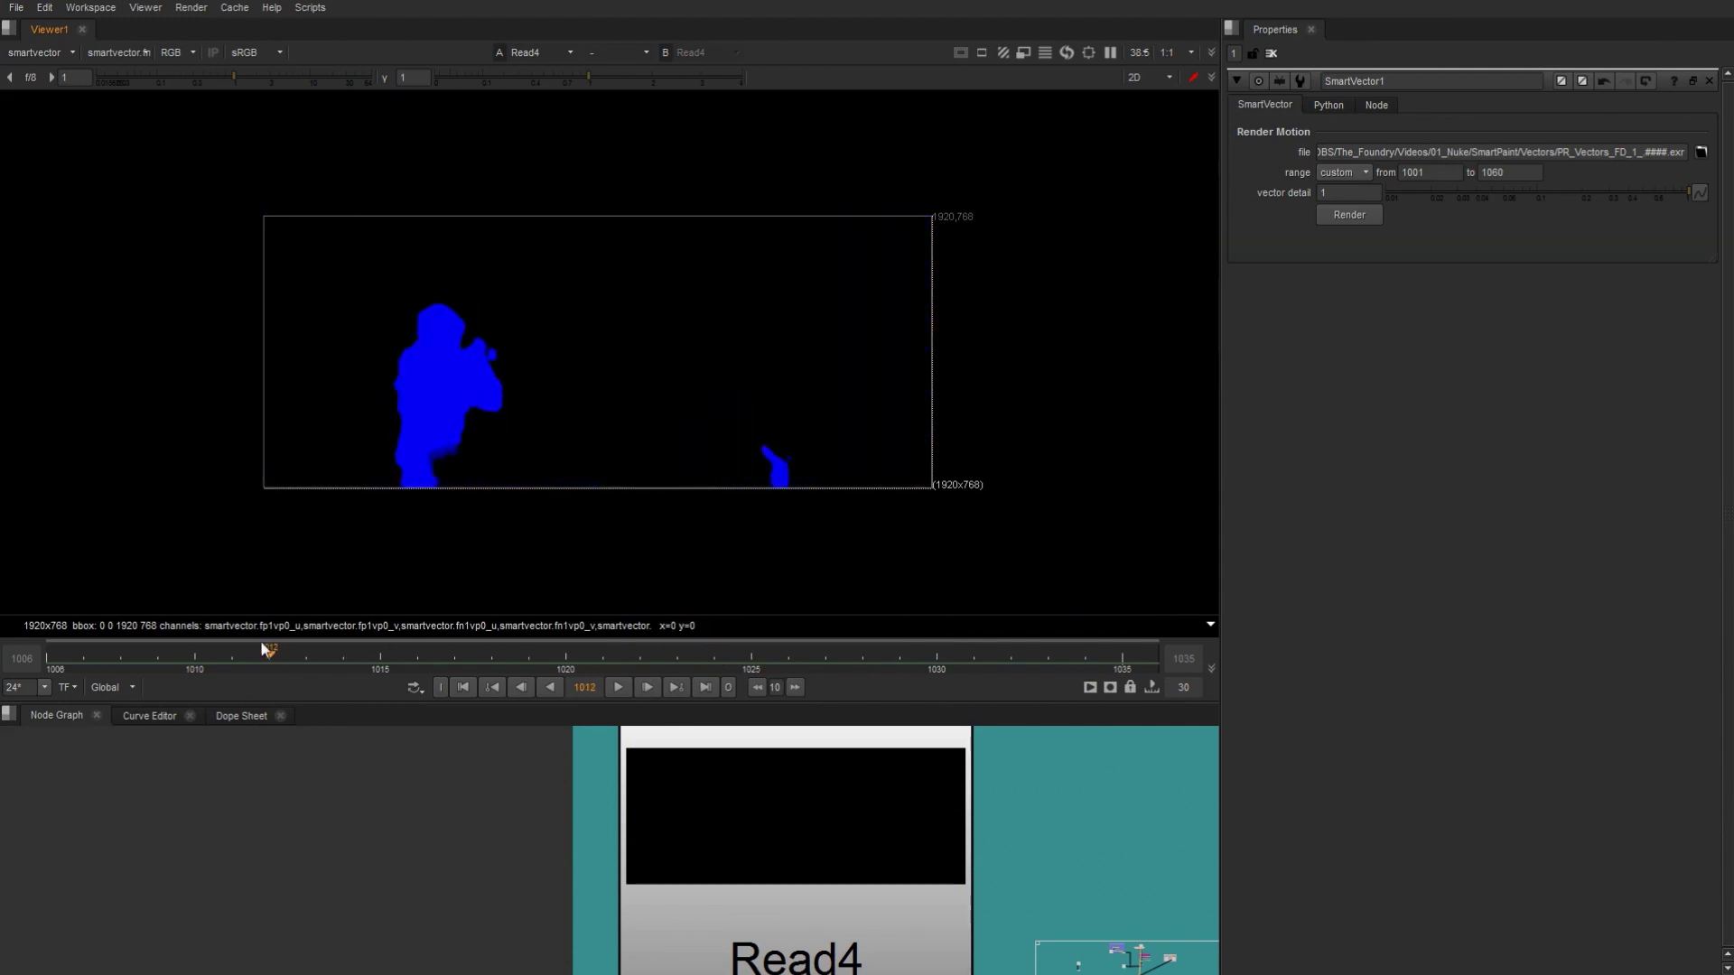
Step: Switch the viewer back to the rgba layer and show the Read2 plate at frame 1006
click(45, 52)
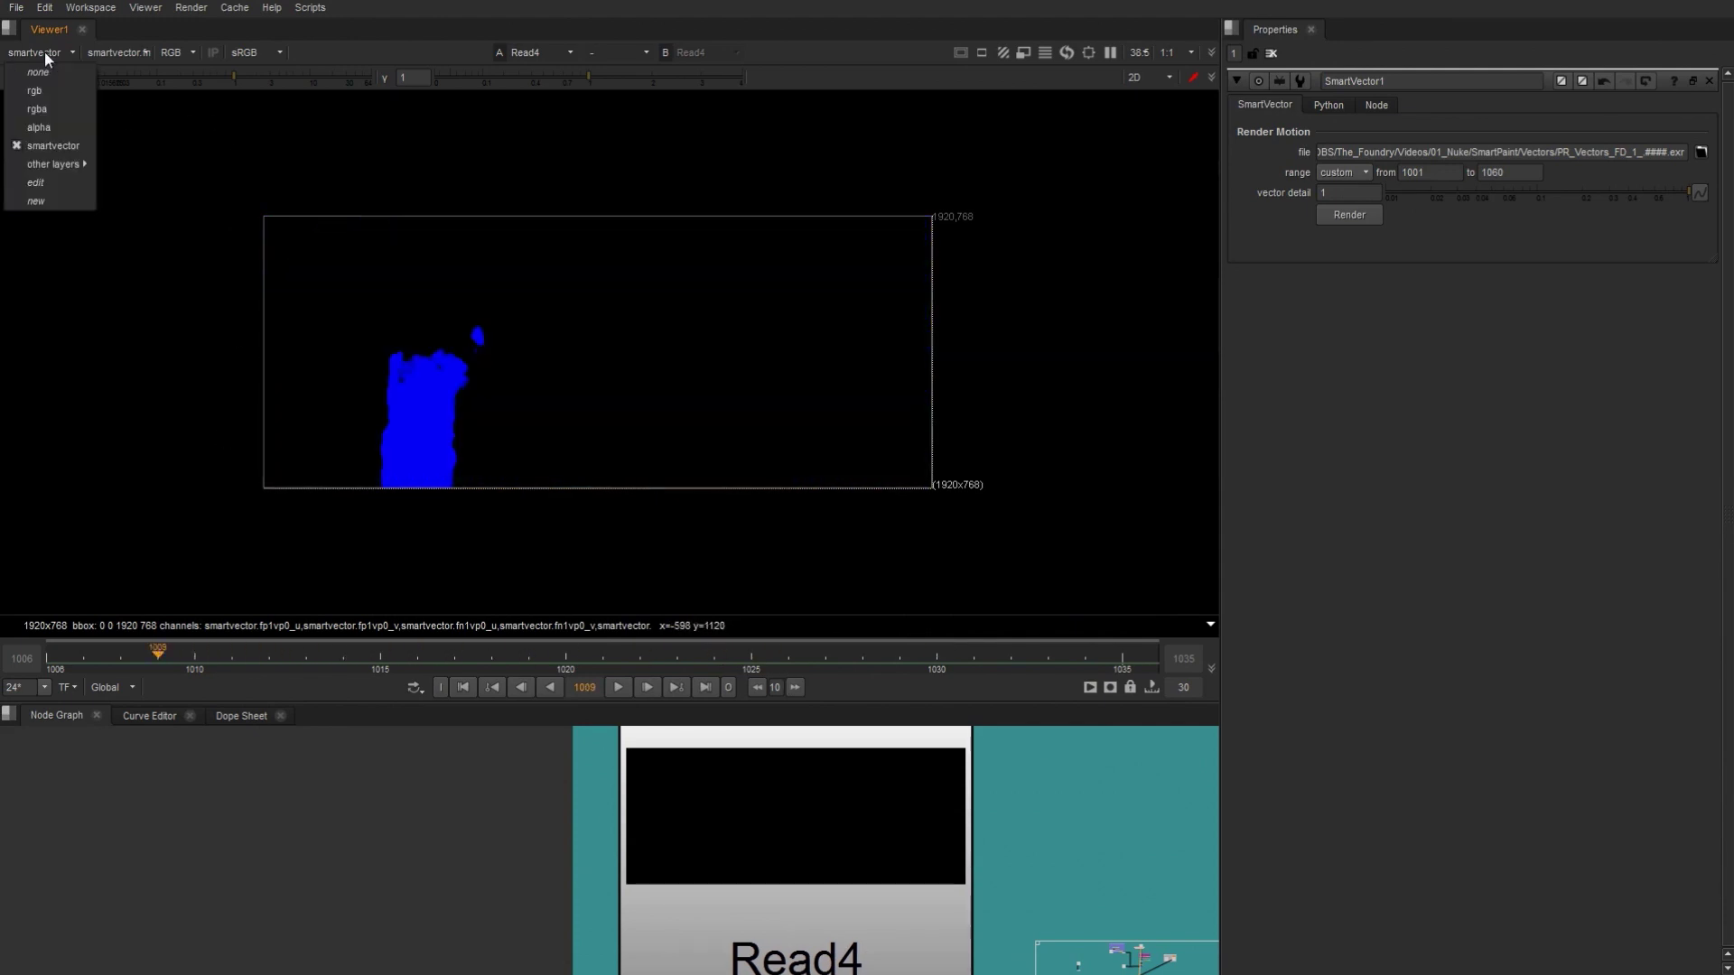
click(37, 108)
scroll(560, 758, down, 5)
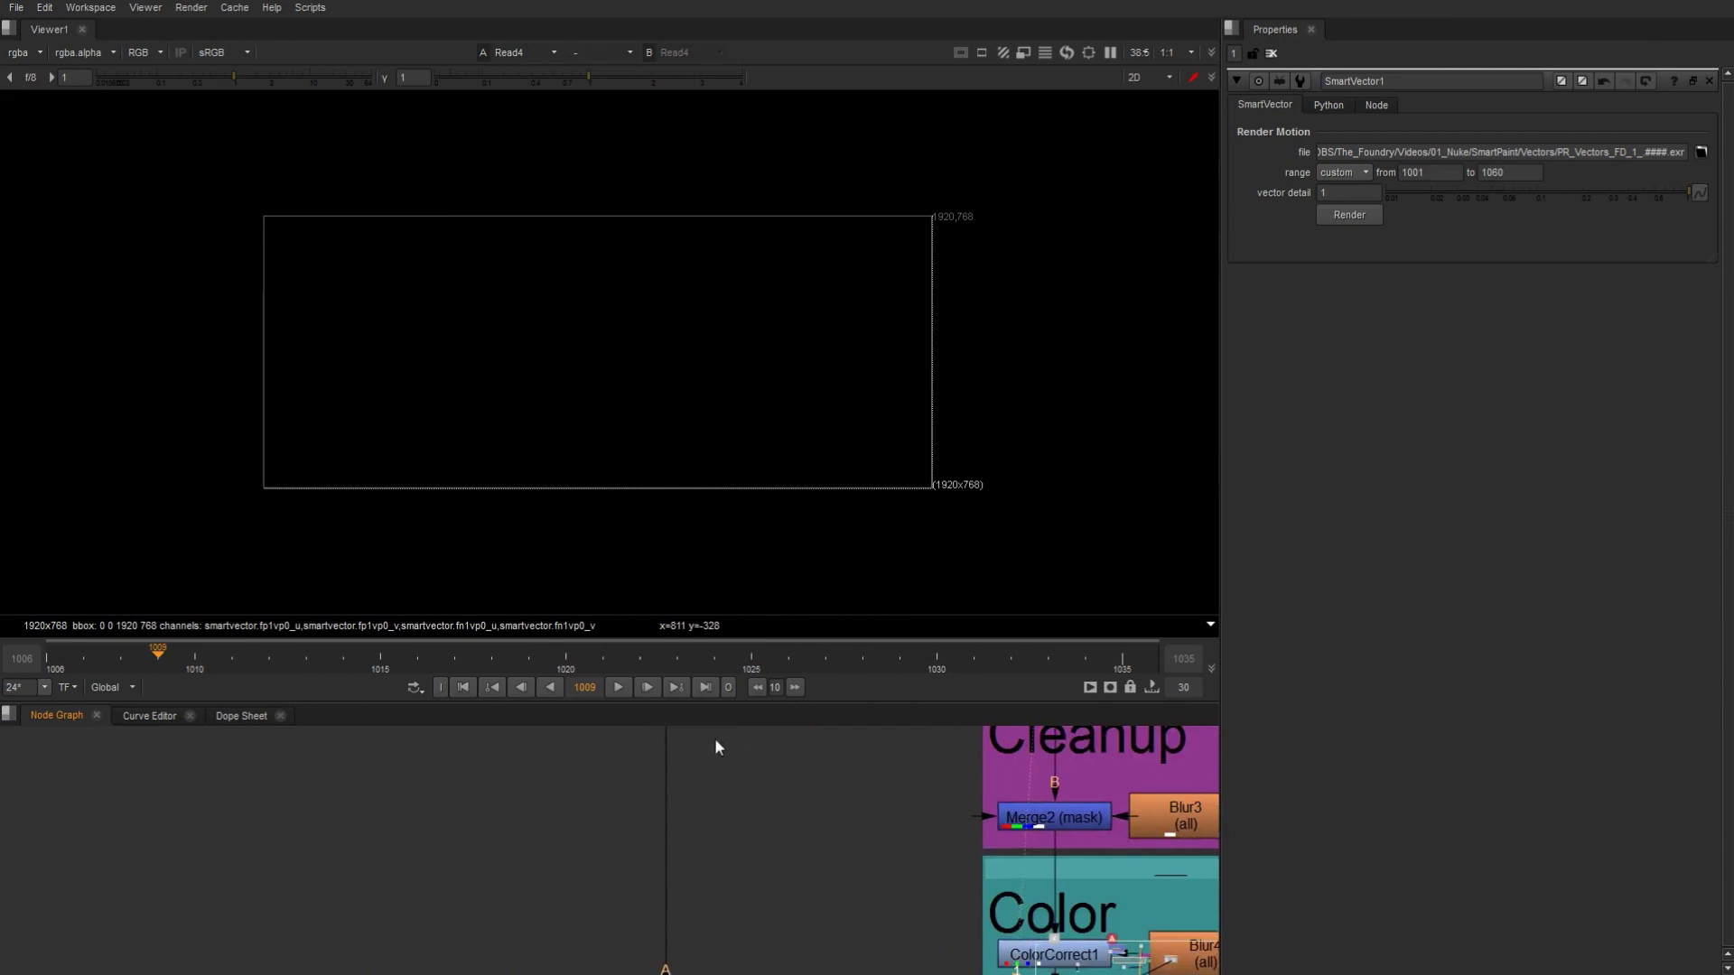
scroll(716, 888, down, 4)
middle_drag(716, 889, 737, 704)
click(598, 779)
key(1)
scroll(736, 769, up, 3)
middle_drag(741, 768, 701, 846)
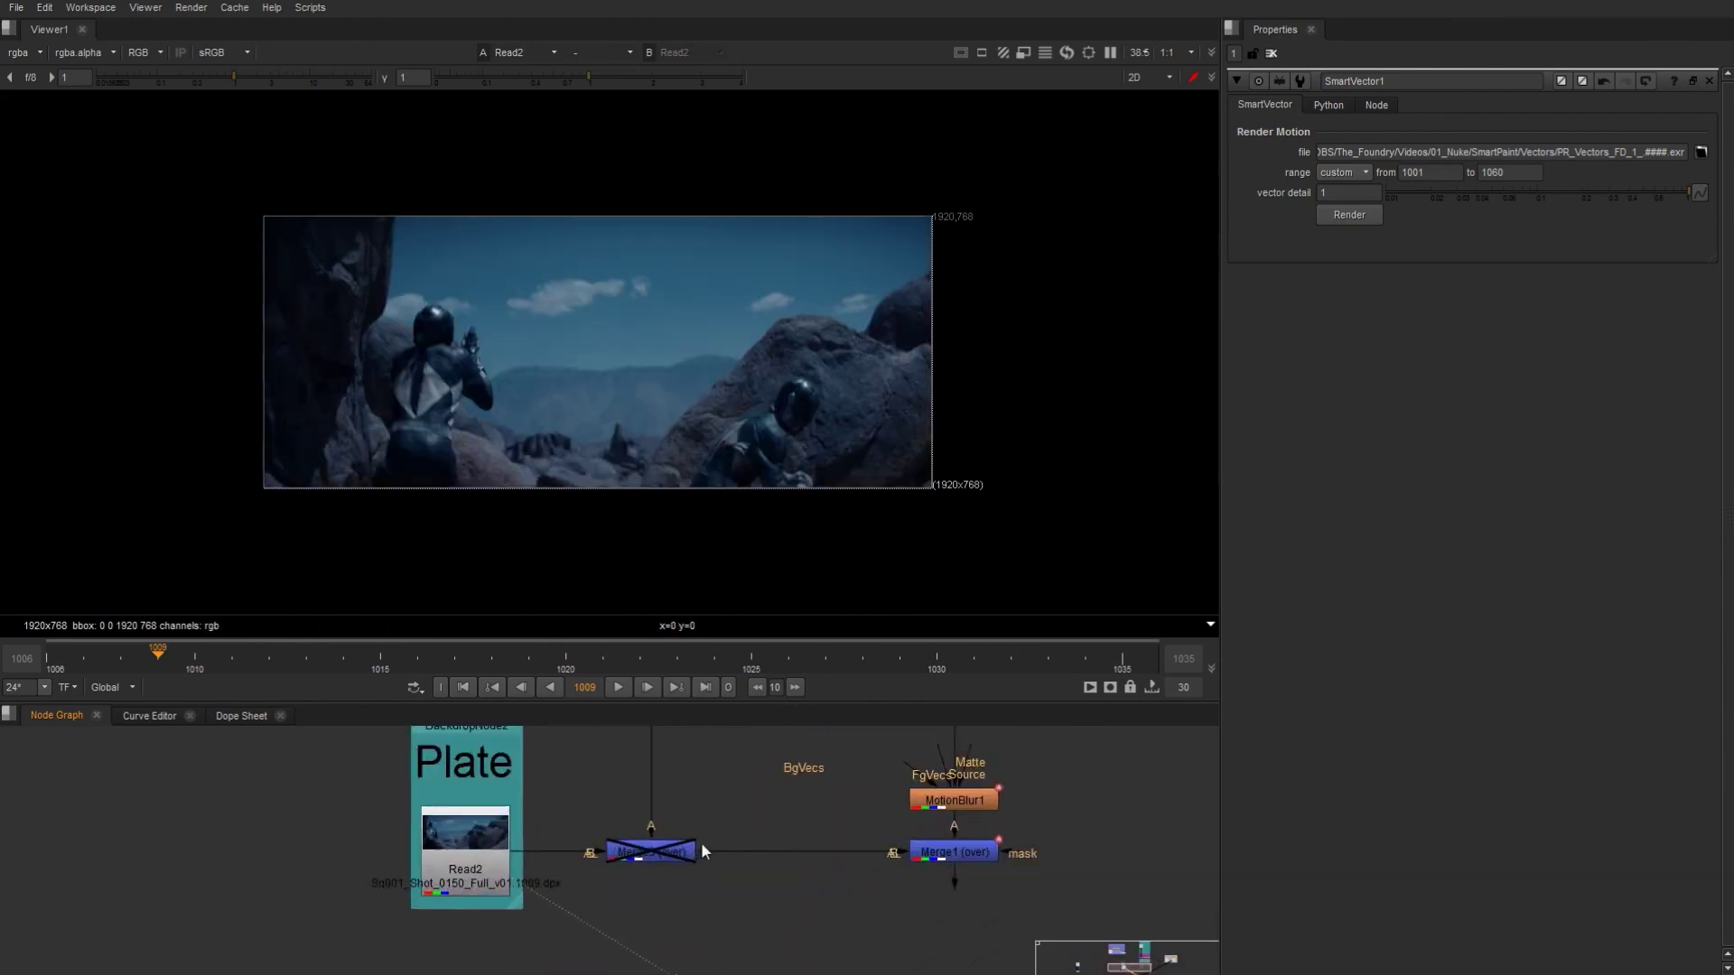
scroll(703, 848, up, 1)
click(64, 657)
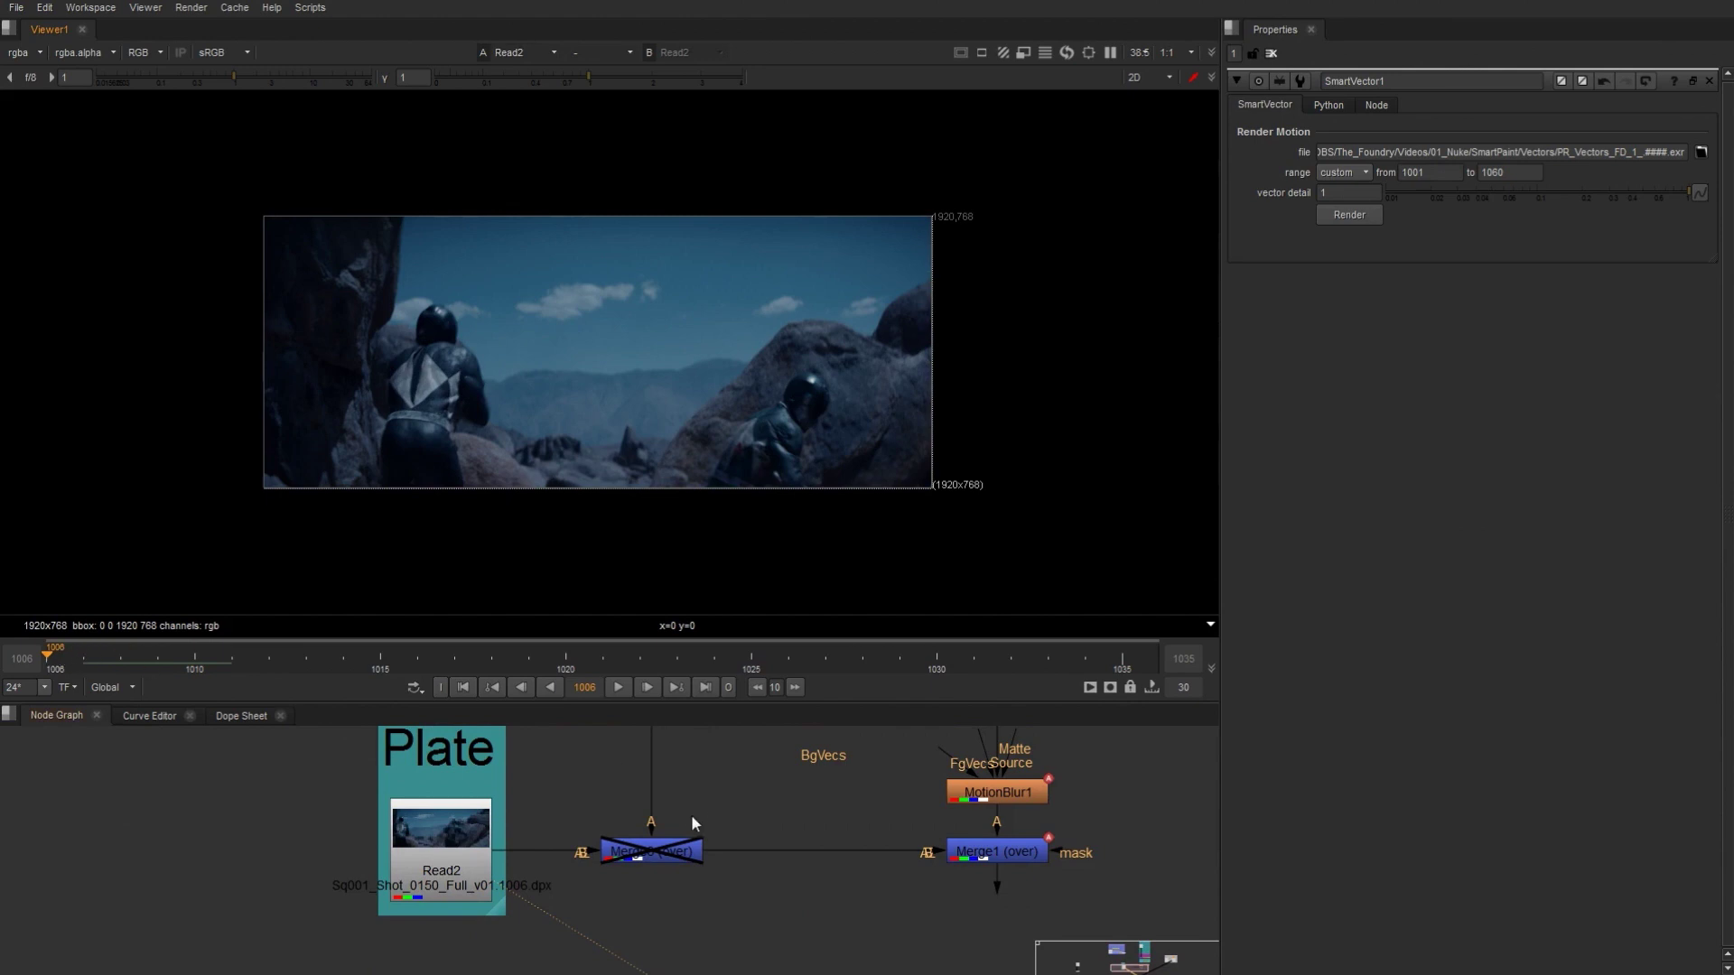
Step: Temporarily enable the Merge3 node to examine the patch over the plate, and disable it again
click(655, 851)
key(d)
key(1)
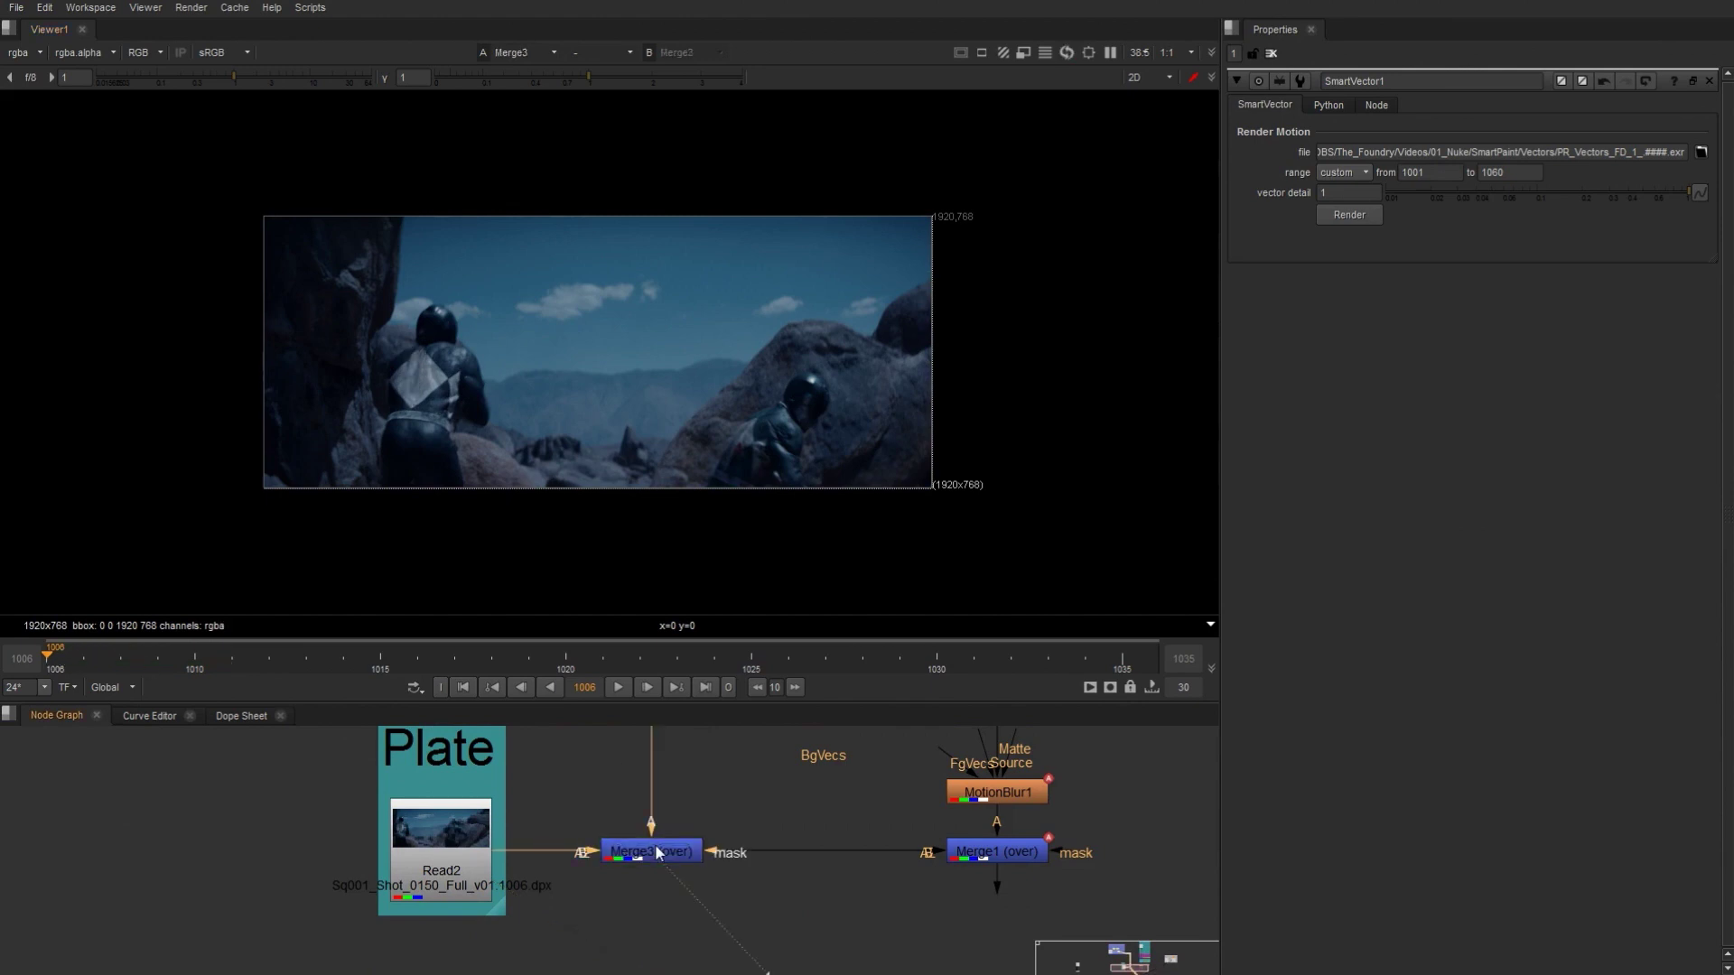
middle_drag(658, 512, 674, 519)
scroll(687, 502, up, 1)
scroll(687, 504, up, 1)
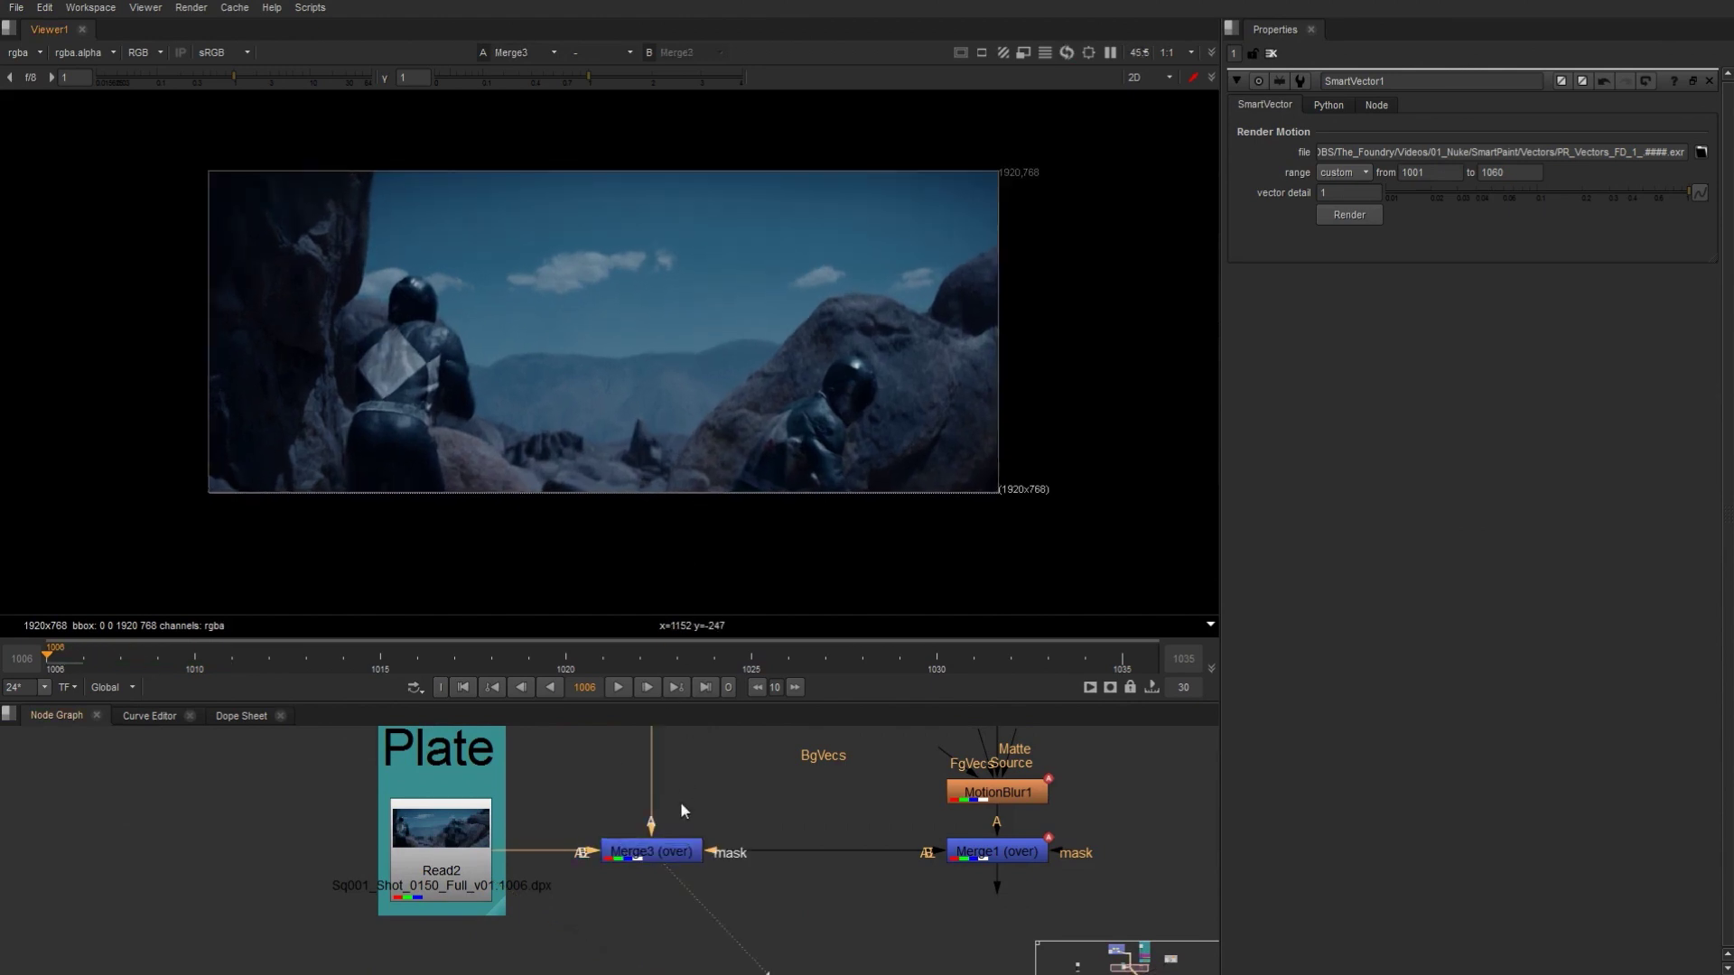
click(676, 850)
key(d)
Step: Add a VectorDistort node beneath Read4, feeding the rendered vectors into its SmartVector input
middle_drag(656, 791, 681, 891)
scroll(681, 890, down, 6)
middle_drag(798, 787, 712, 850)
scroll(723, 849, up, 4)
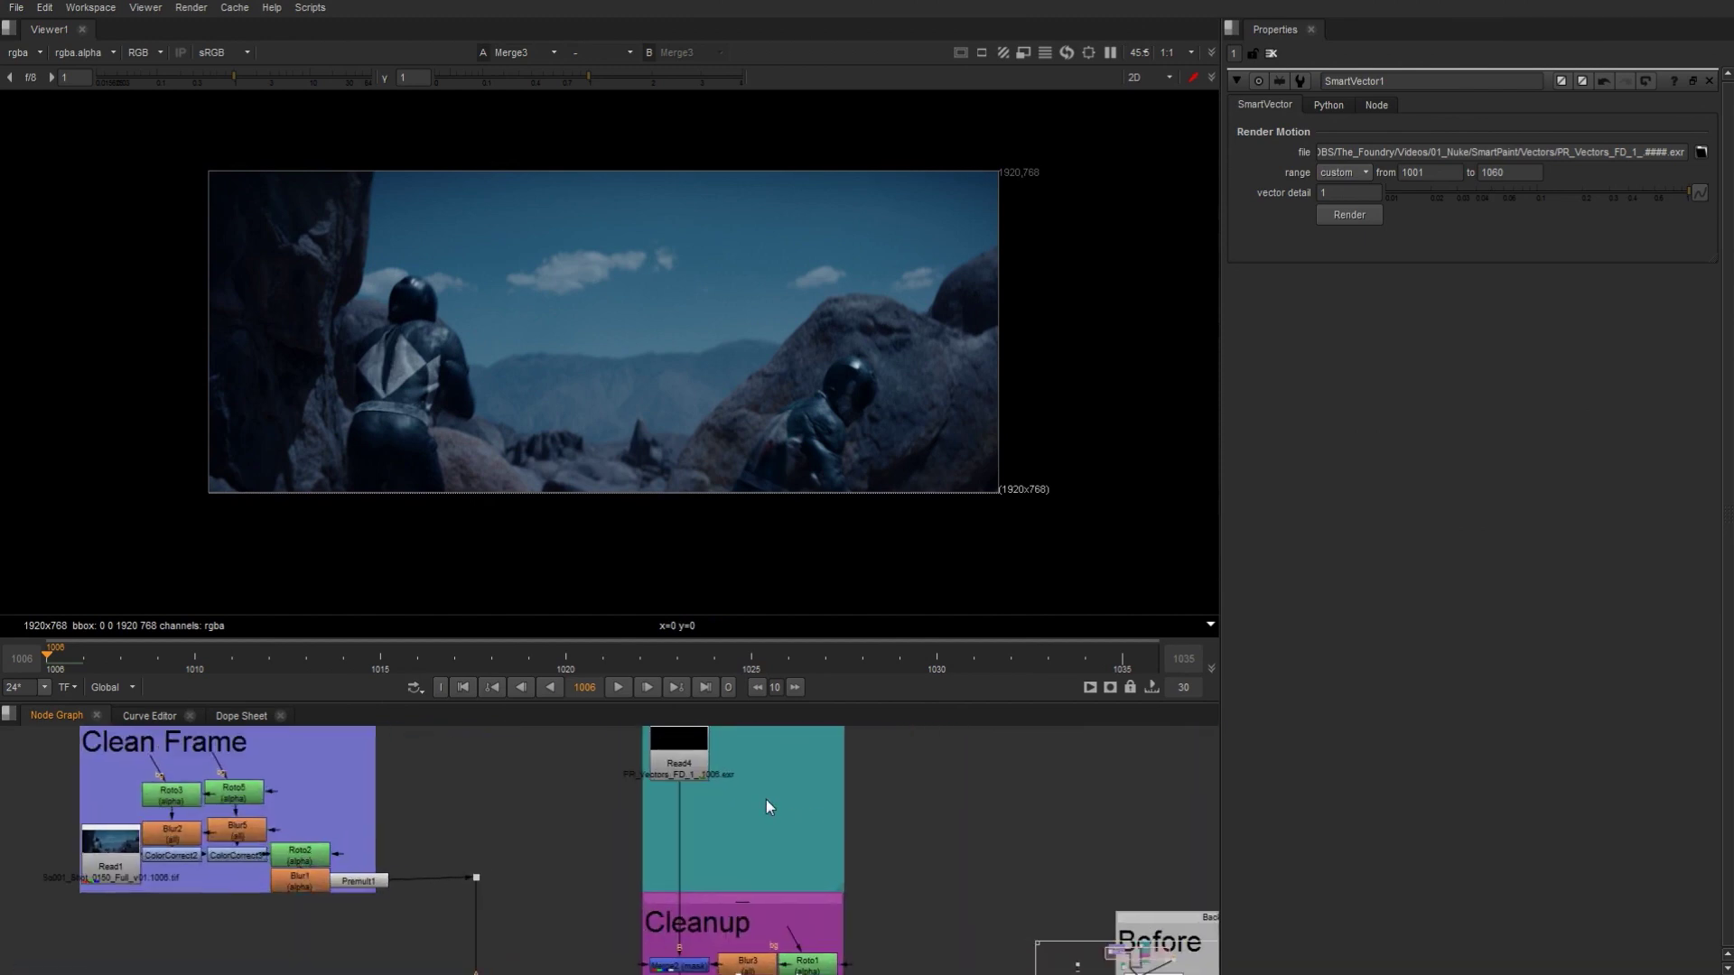
click(692, 764)
key(1)
key(Tab)
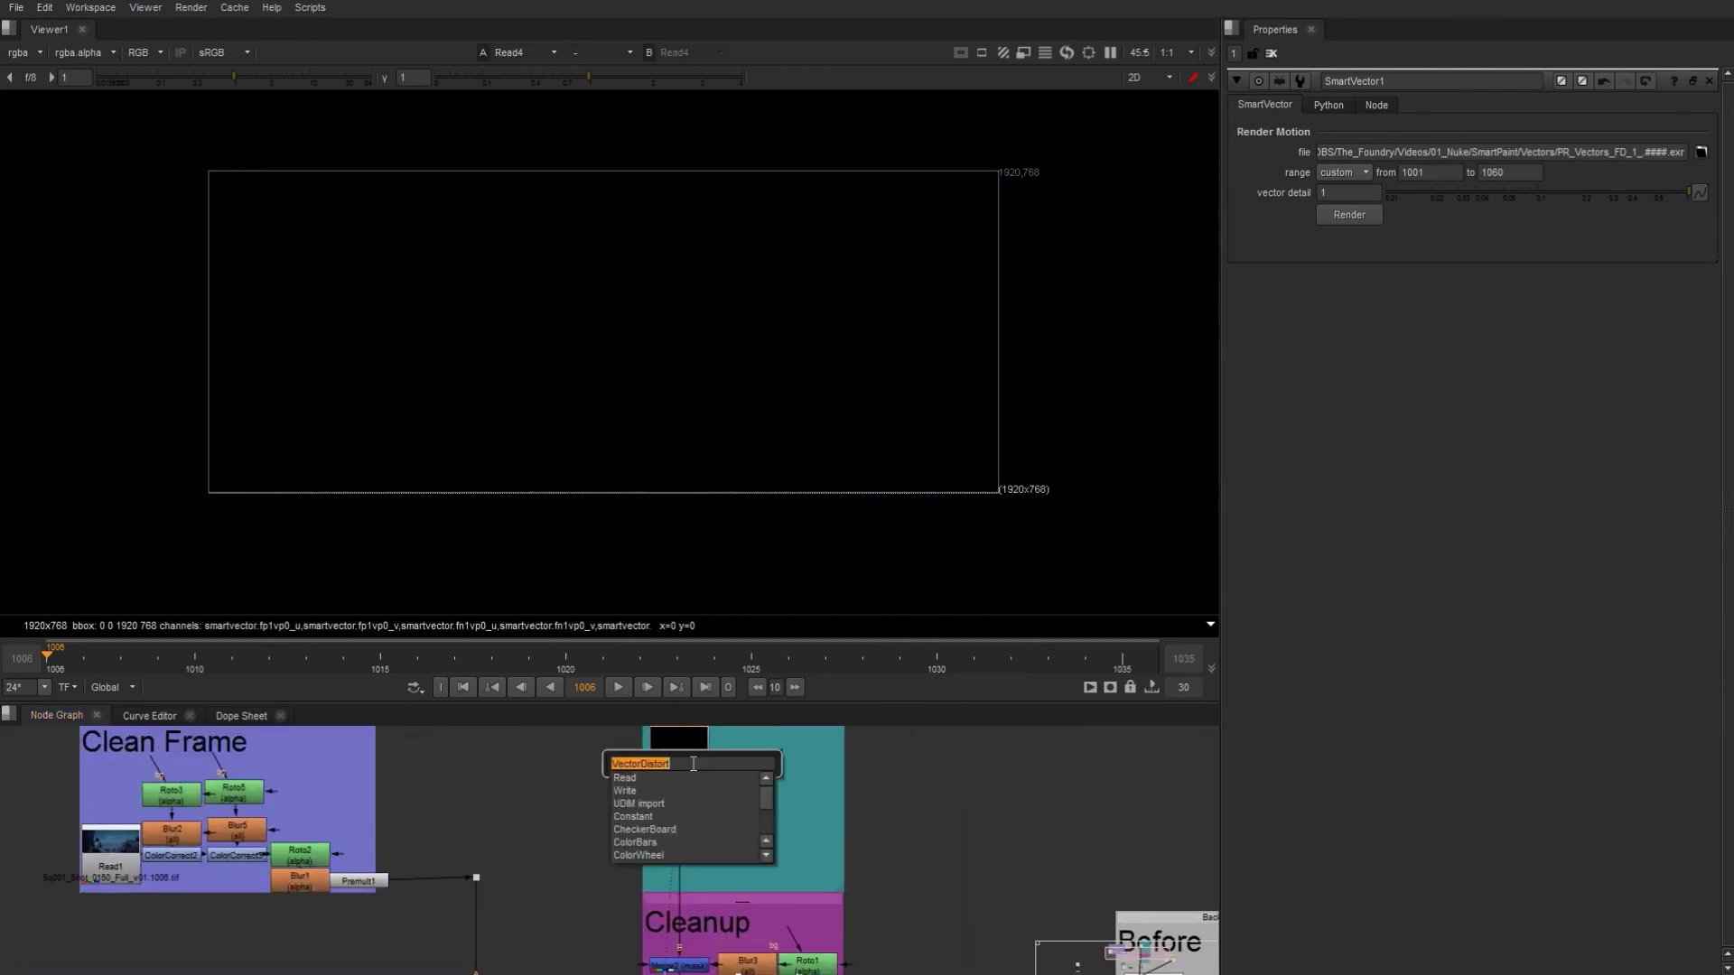
text(vect)
key(Down)
key(Down)
key(Down)
key(Down)
key(Down)
key(Return)
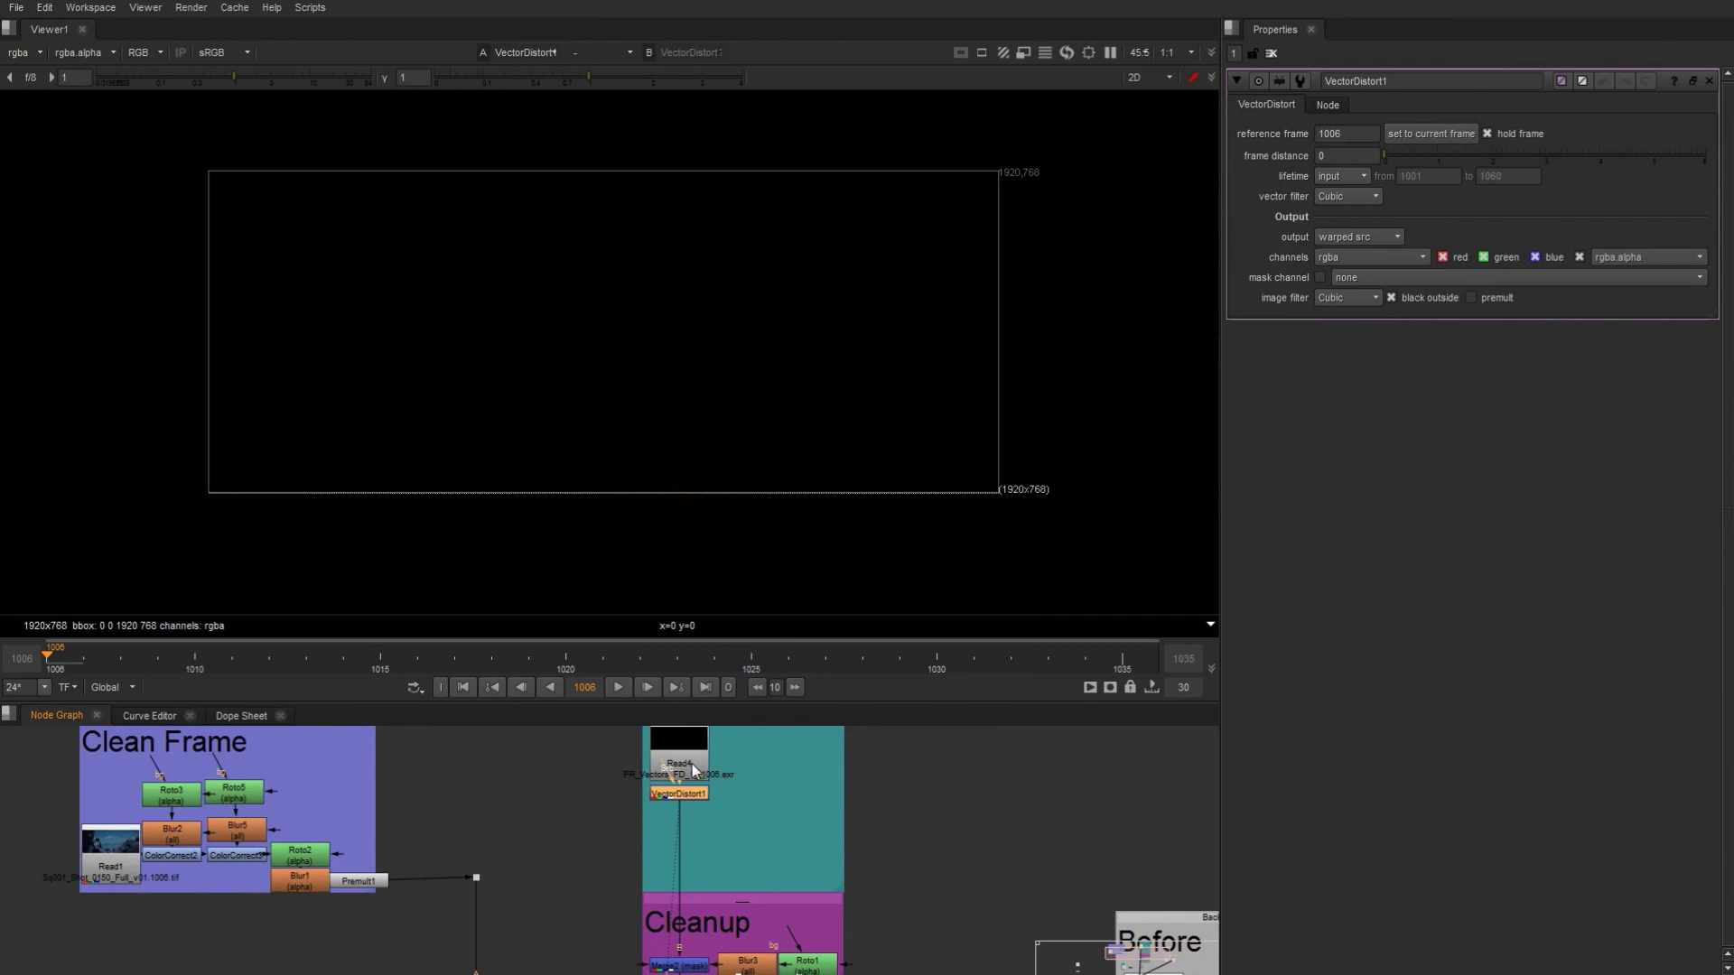
drag(679, 791, 679, 829)
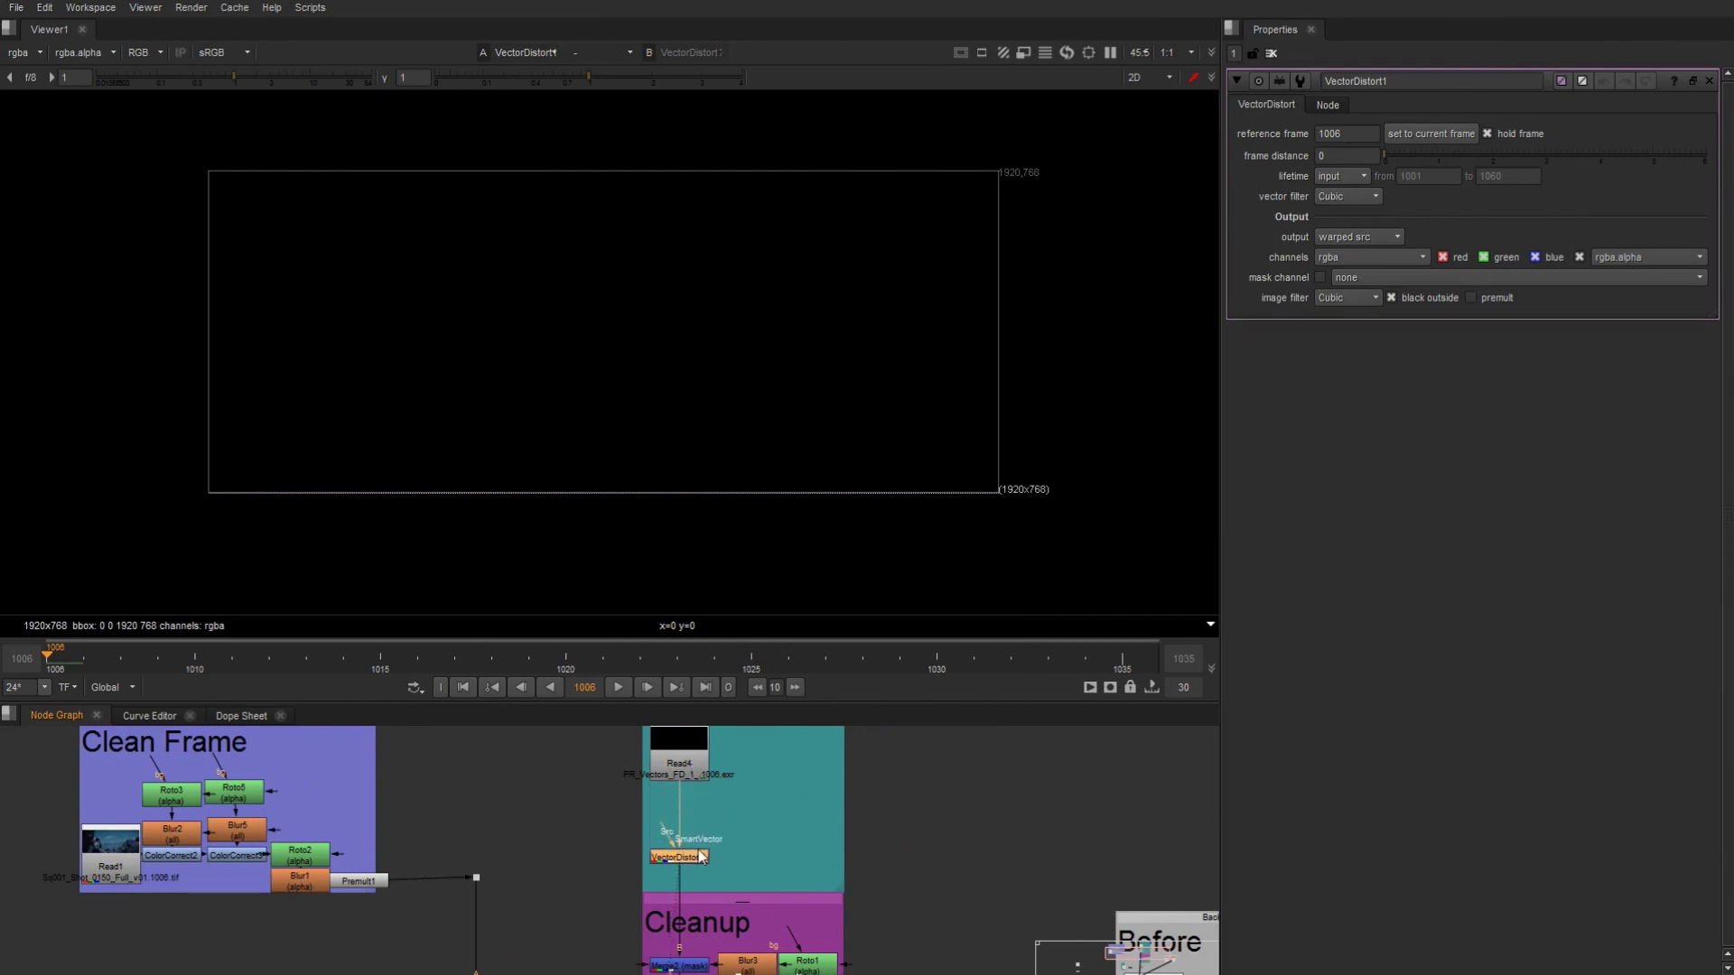
Step: Connect VectorDistort1's Src input to Premult1 and set its reference frame to the current frame, 1006
scroll(673, 849, up, 4)
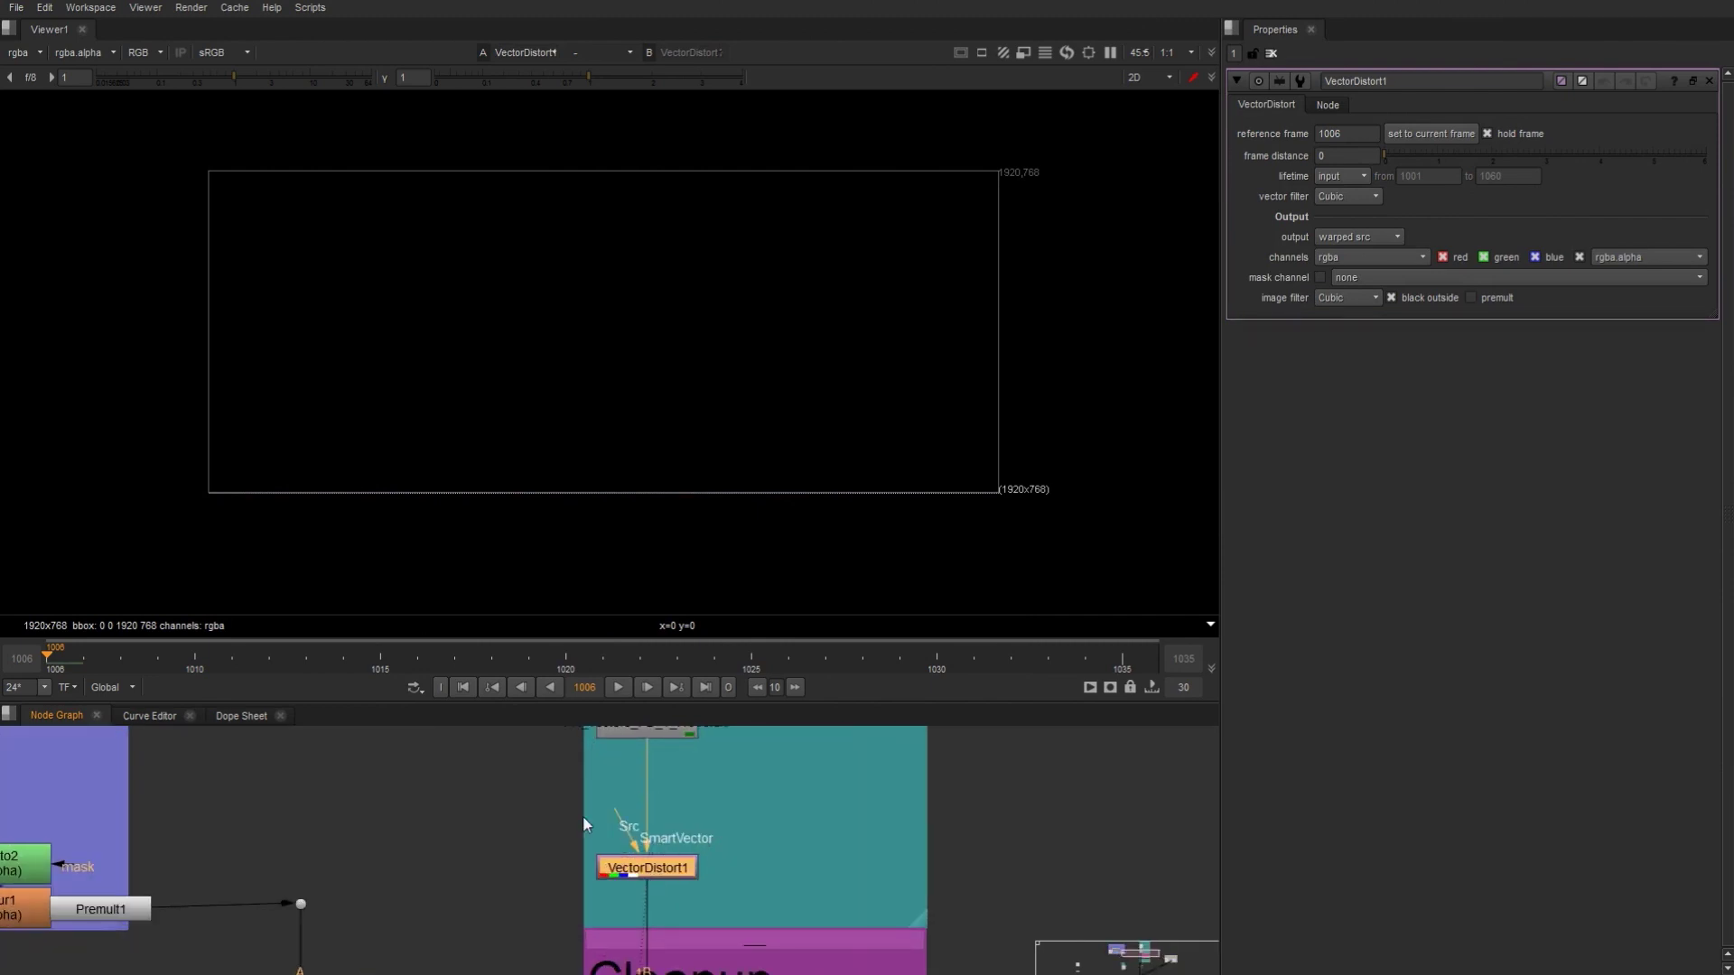
middle_drag(607, 811, 757, 810)
drag(766, 806, 287, 908)
drag(795, 869, 795, 909)
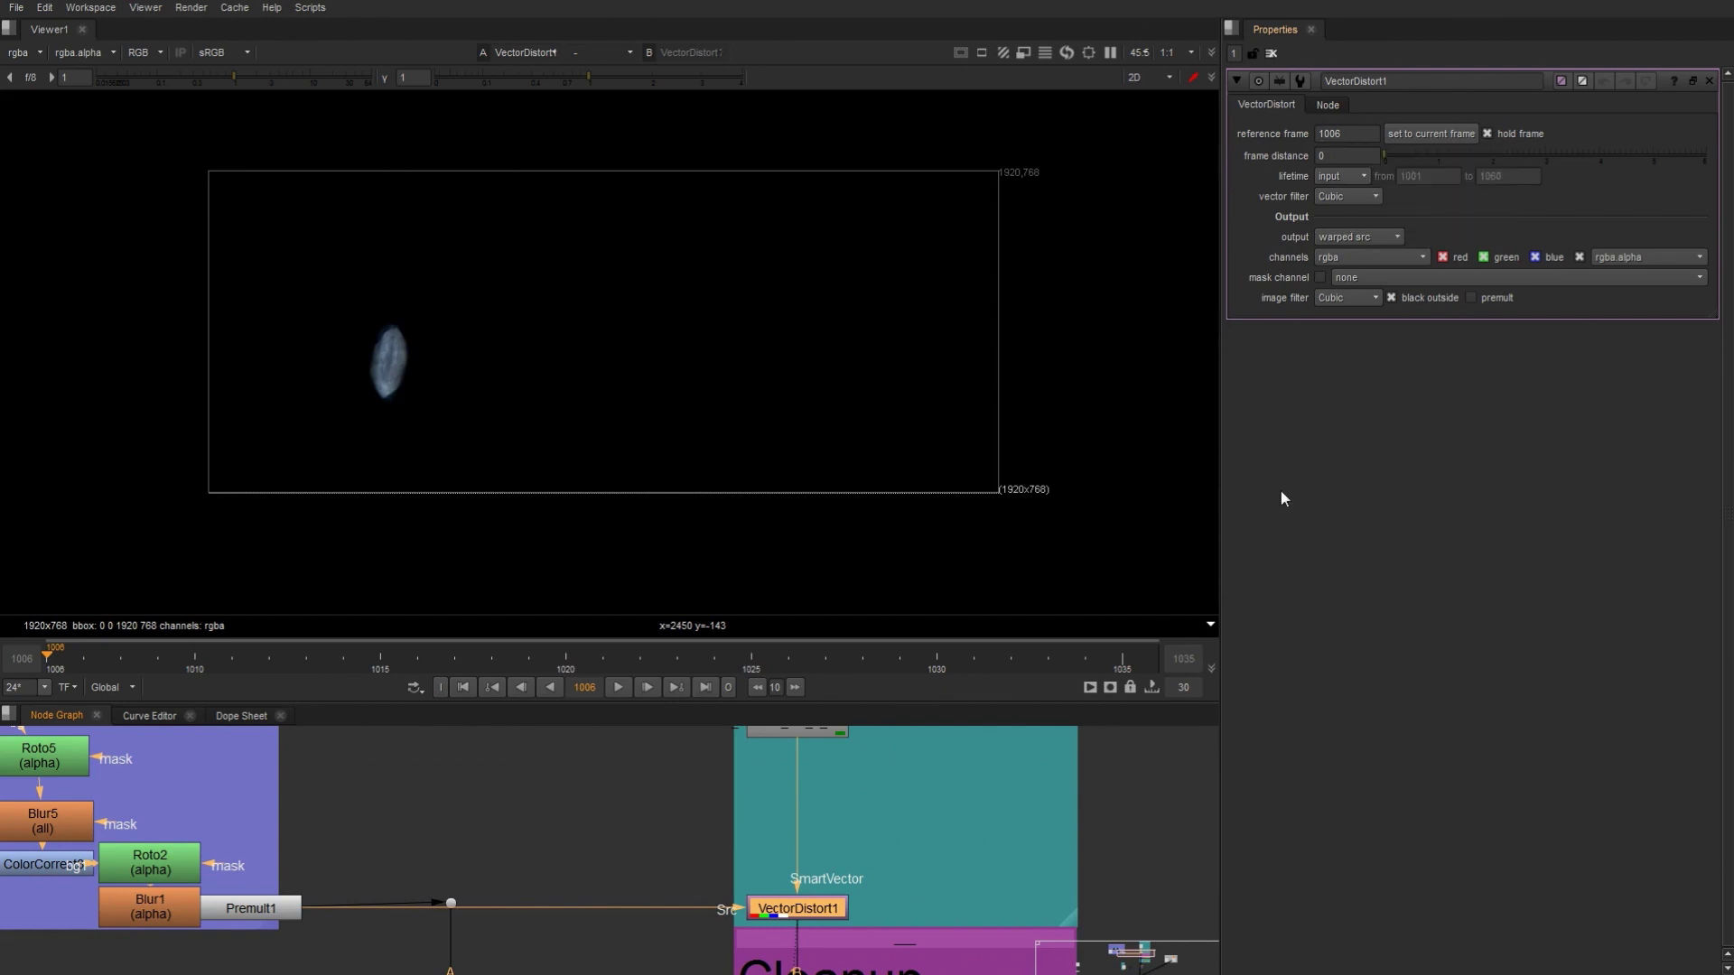
click(1426, 136)
Step: Show the Read2 plate in the viewer and play it to check the movement of the standing figure
scroll(641, 855, down, 5)
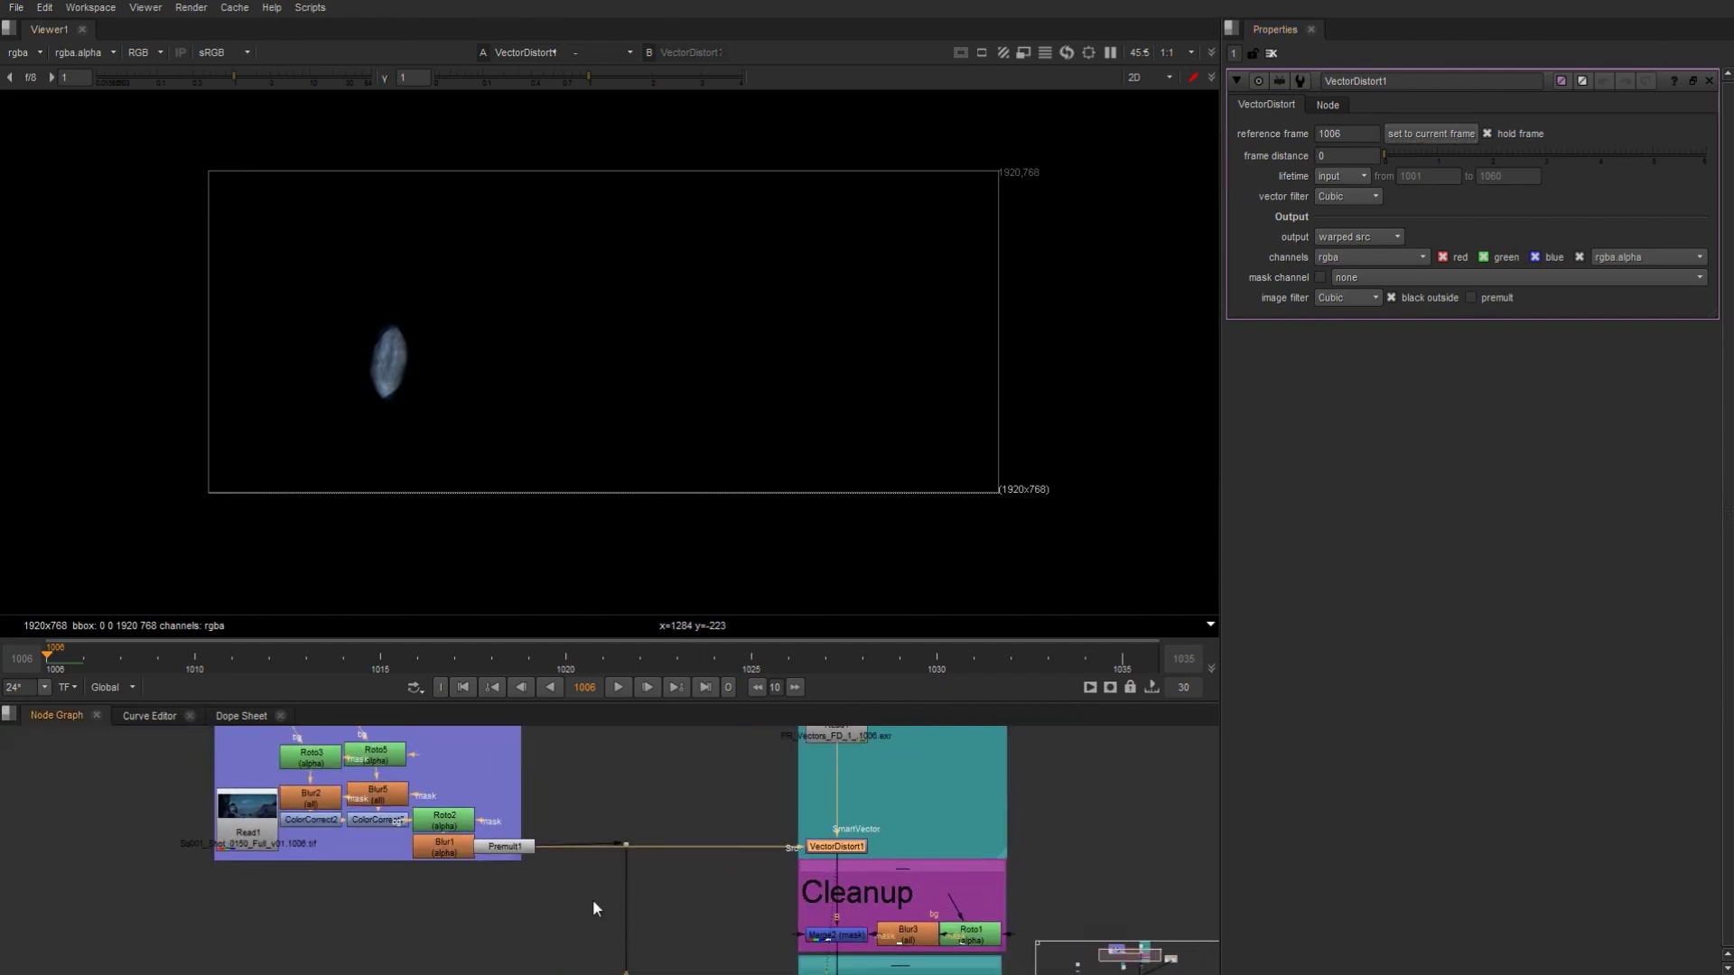
middle_drag(592, 900, 645, 840)
middle_drag(510, 950, 534, 843)
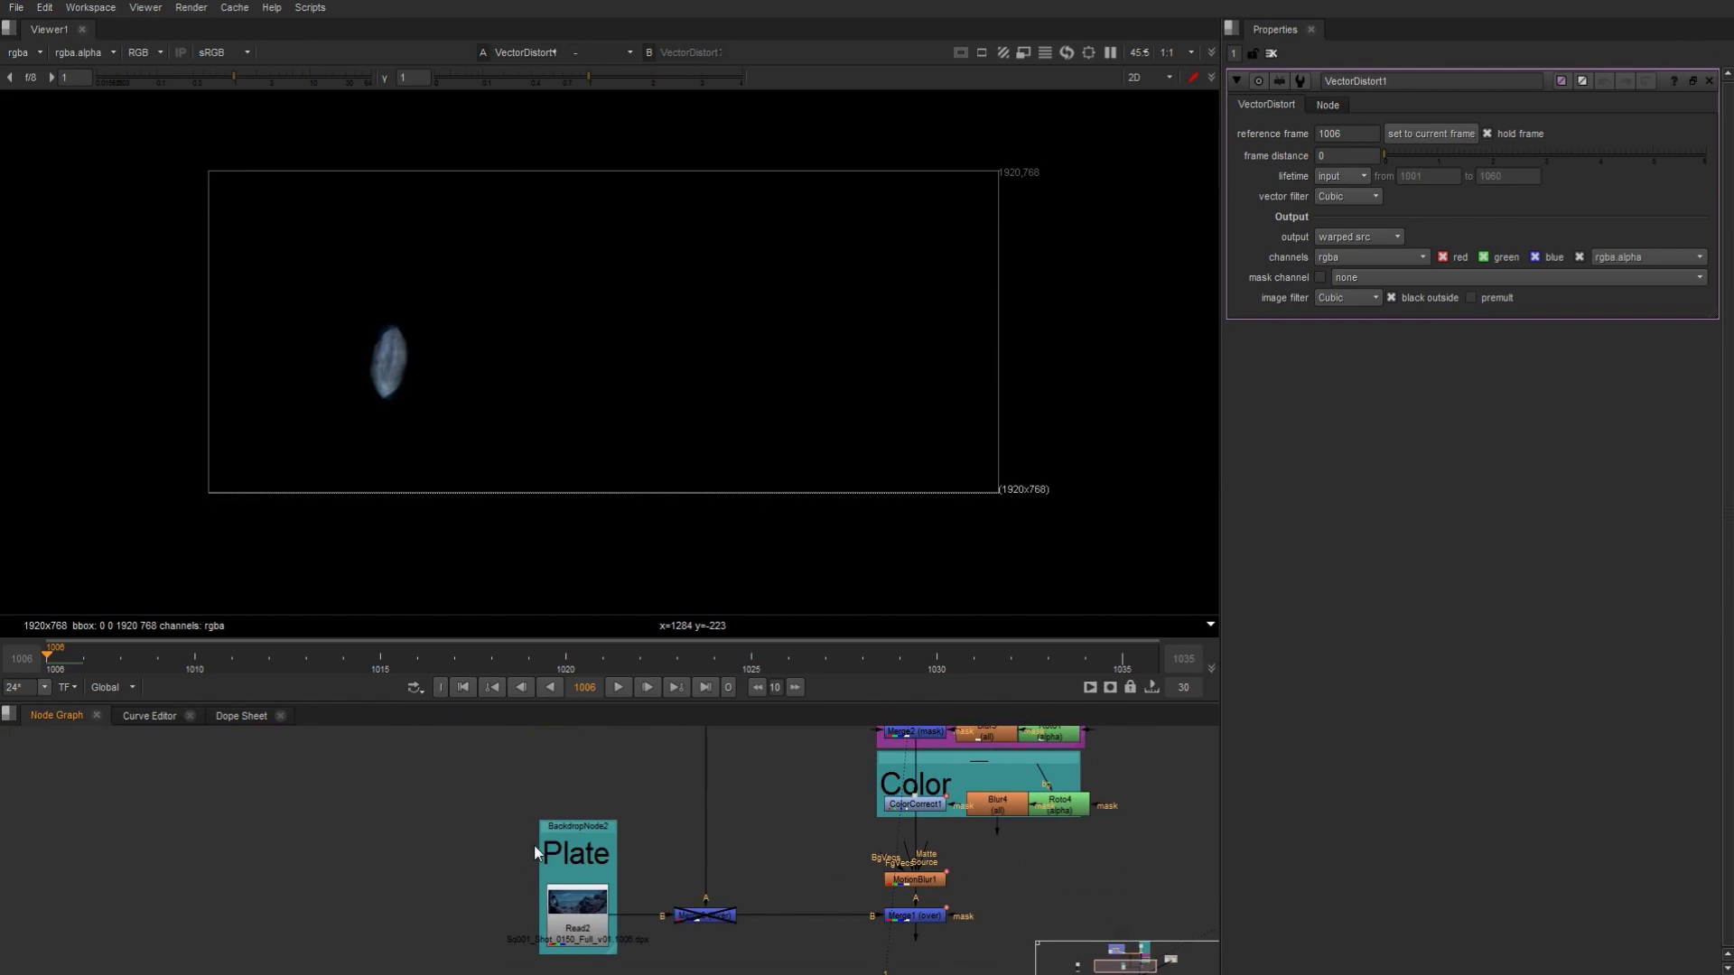
middle_drag(477, 925, 539, 840)
middle_drag(495, 940, 515, 940)
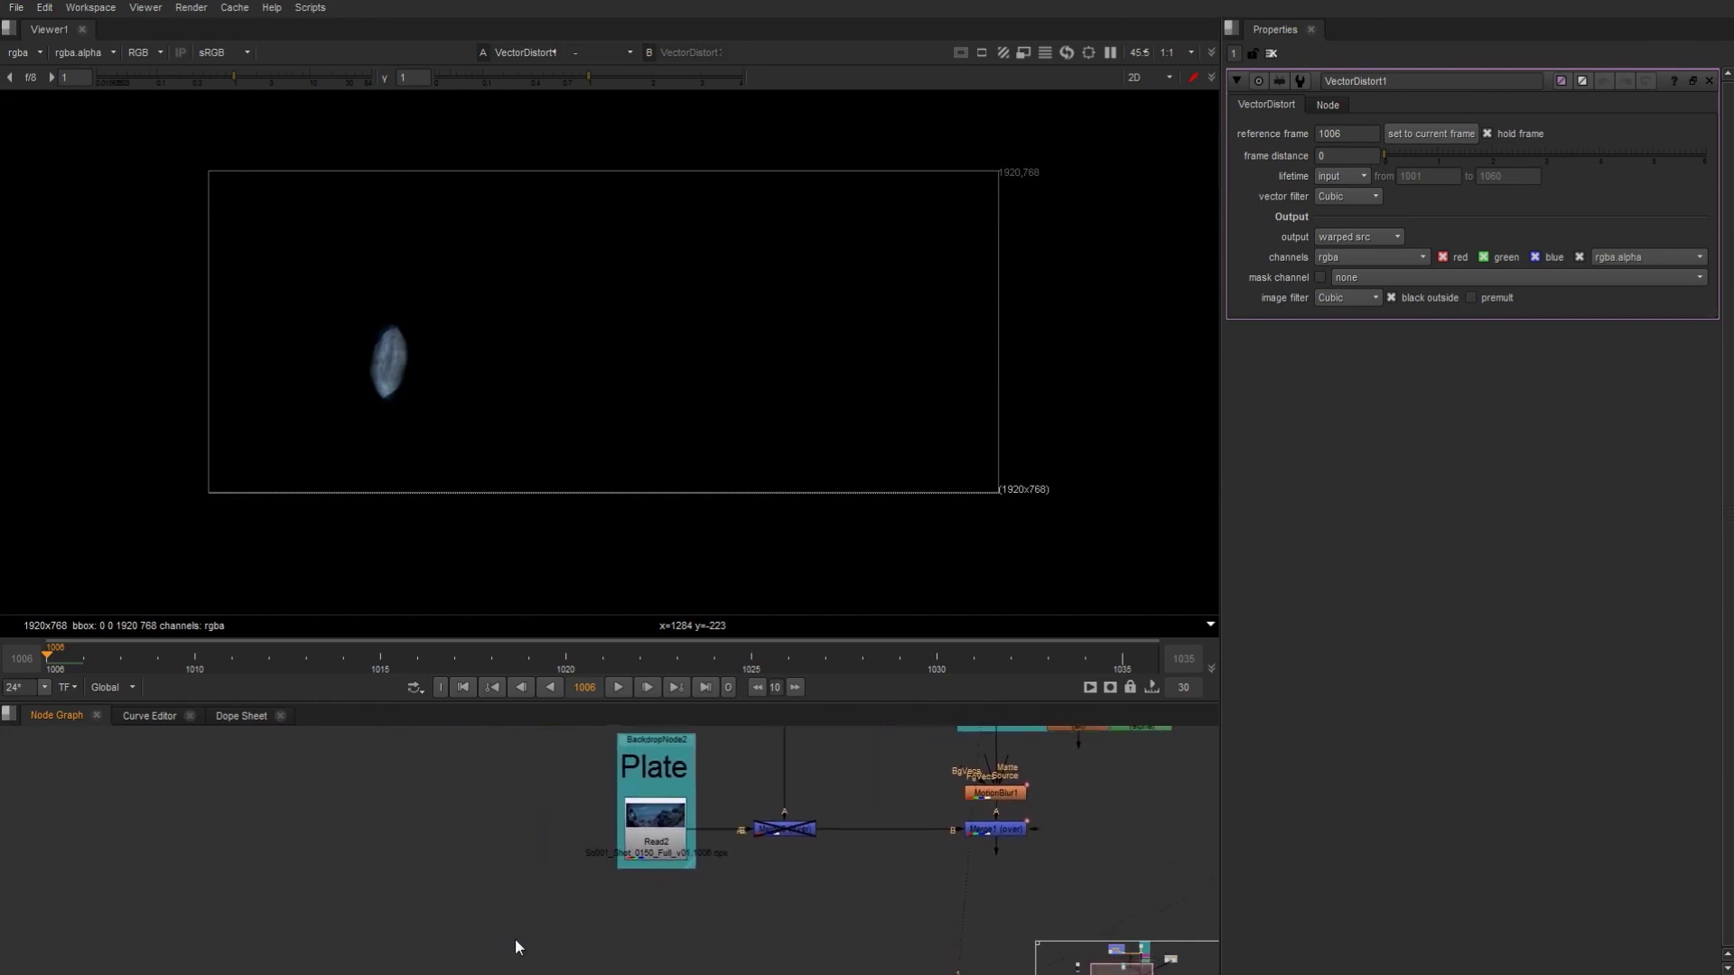
scroll(515, 937, up, 1)
click(679, 820)
key(1)
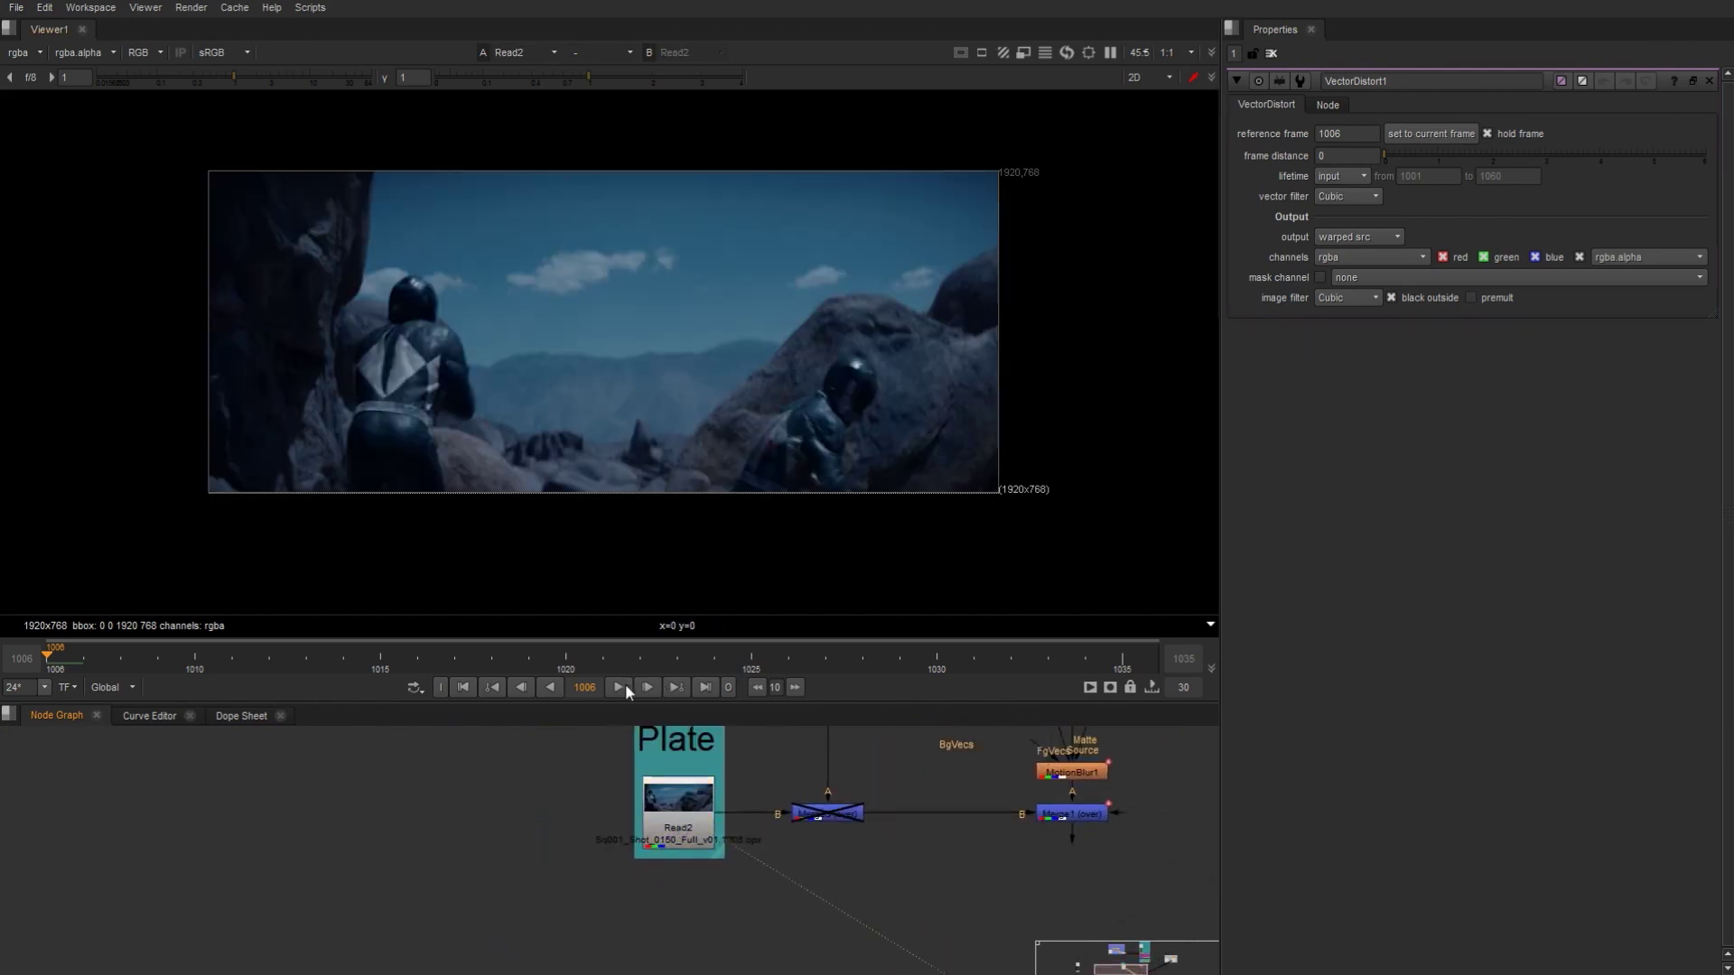
click(617, 686)
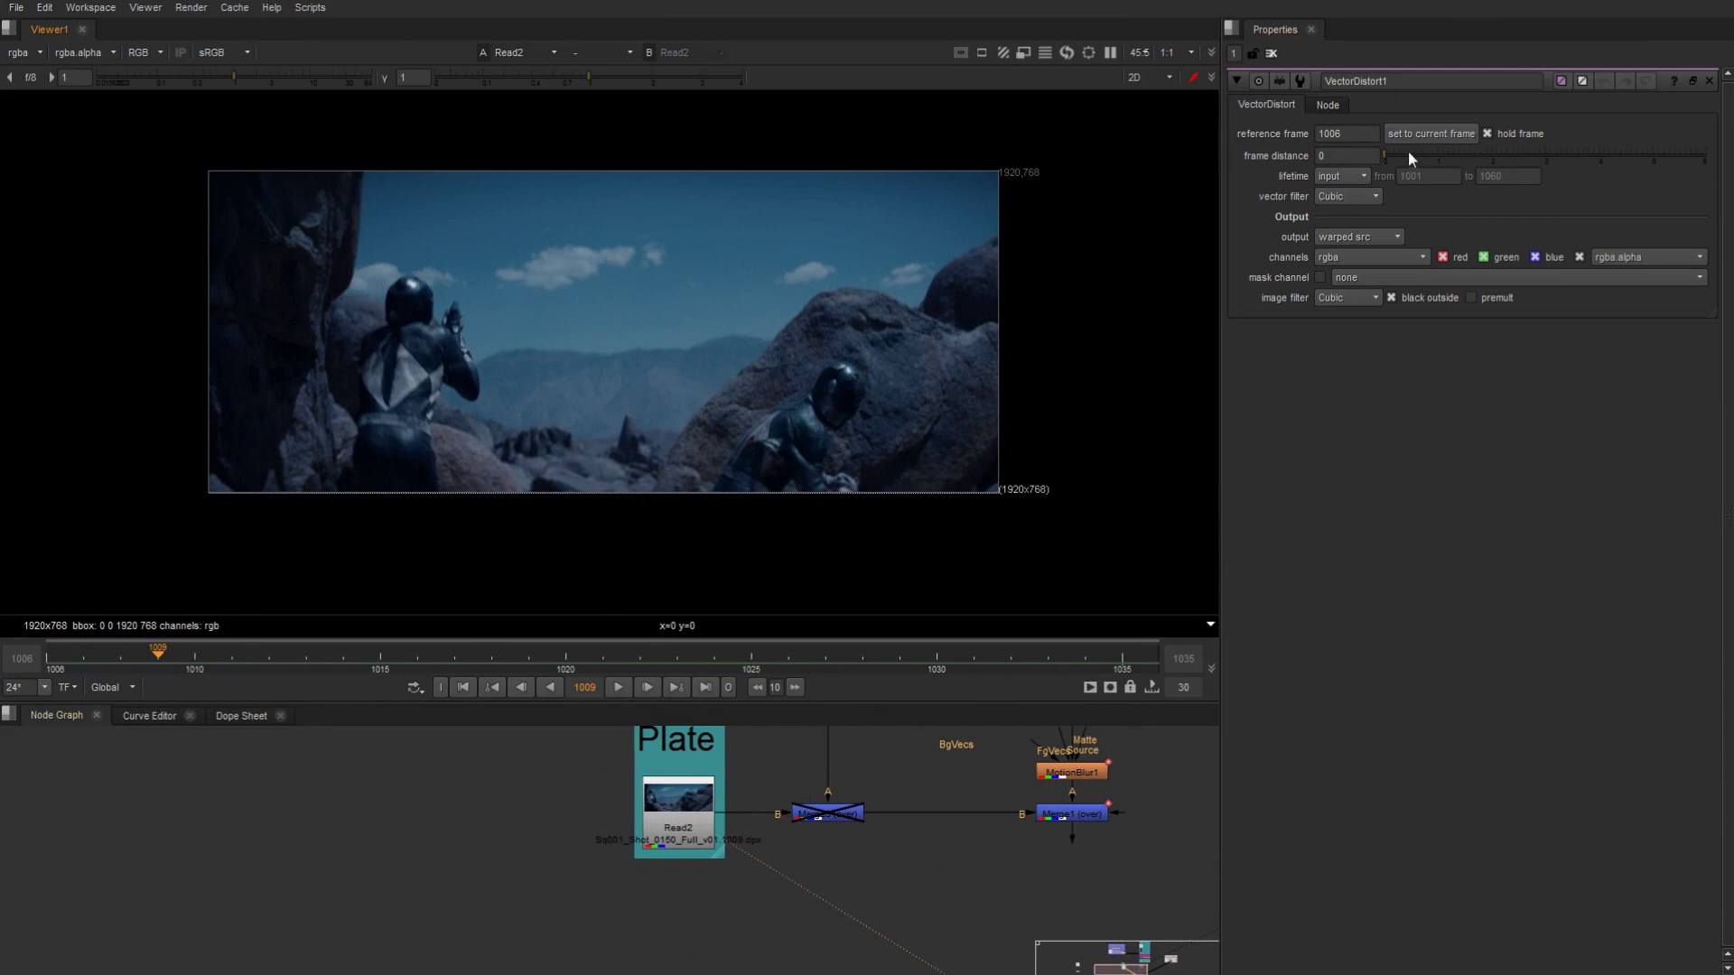
Step: Try a higher frame distance on VectorDistort1 and revert the change
drag(1386, 156, 1475, 152)
click(1646, 81)
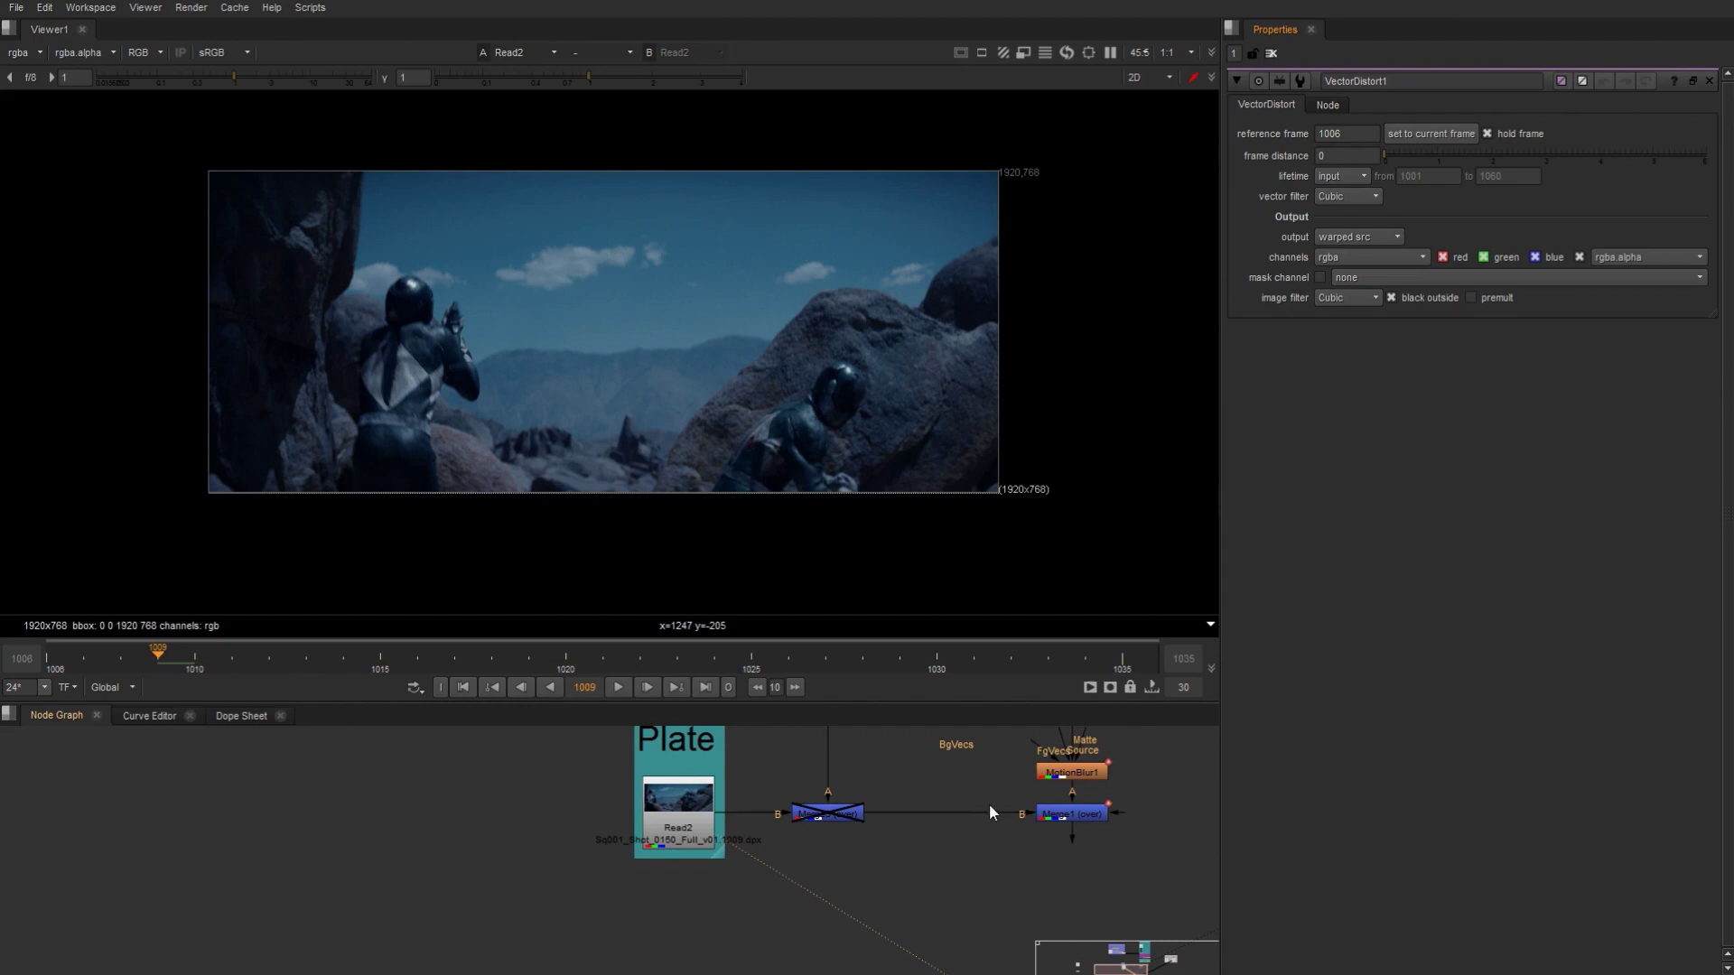
Step: Show the VectorDistort1 output in the viewer and return to frame 1006 to examine the patch
middle_drag(989, 804, 913, 916)
scroll(917, 908, down, 3)
middle_drag(960, 767, 889, 826)
scroll(888, 825, up, 2)
click(893, 820)
key(1)
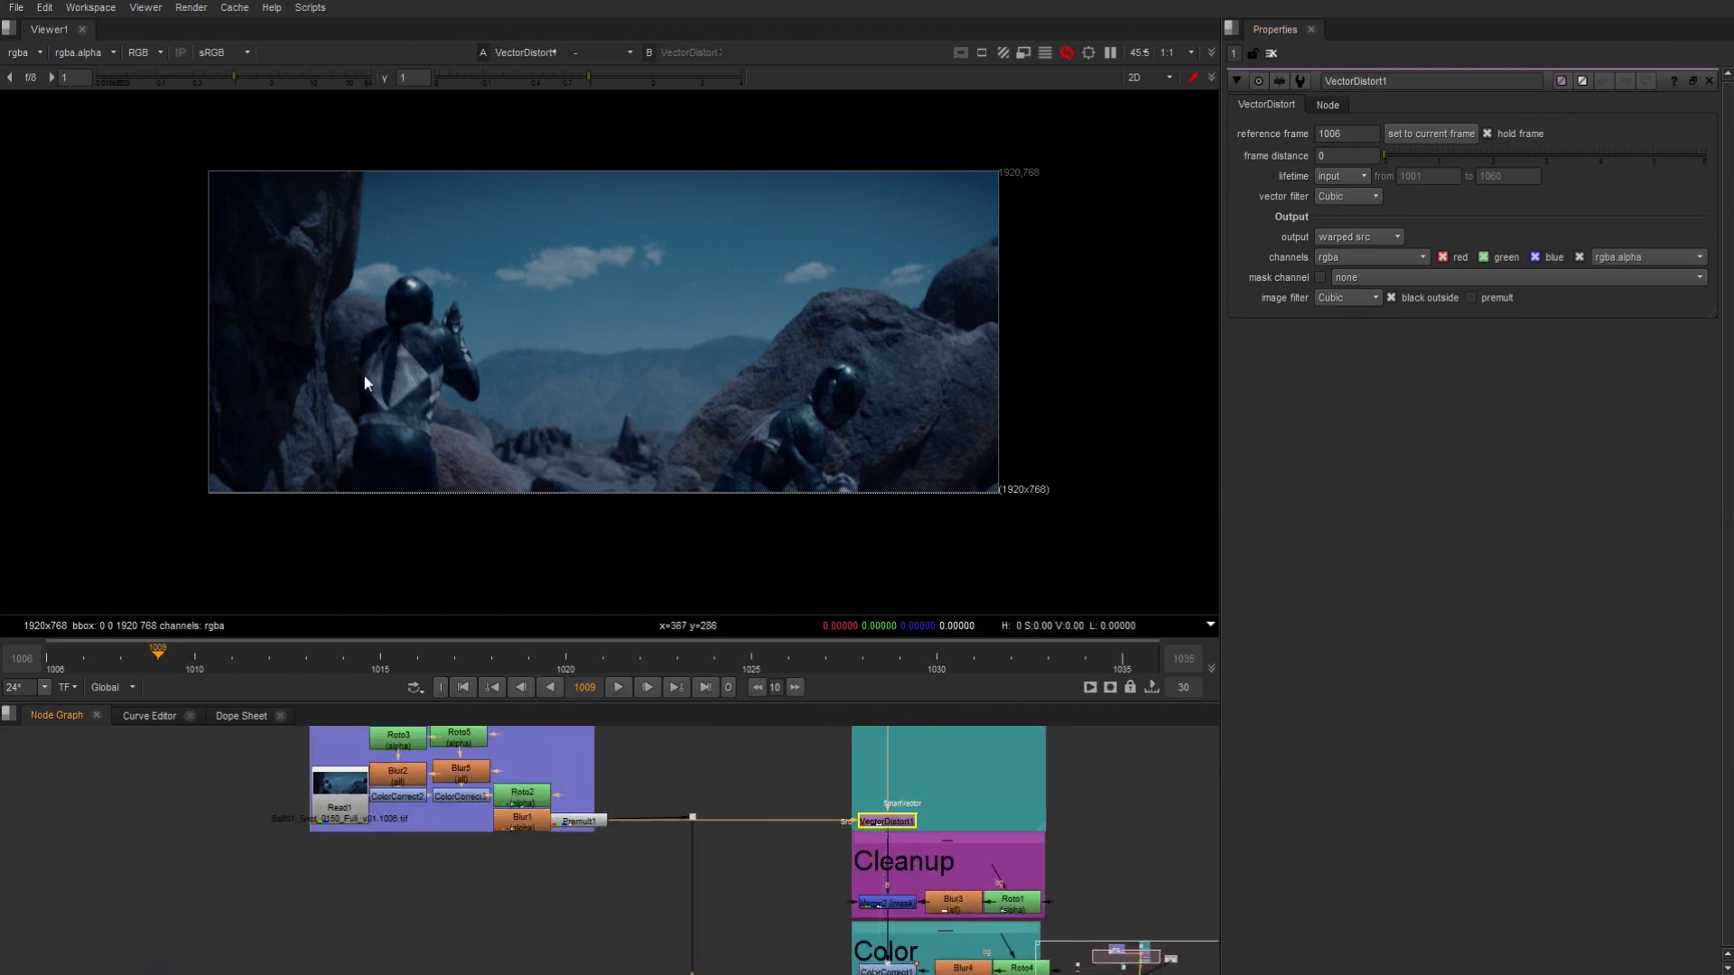
drag(85, 644, 47, 654)
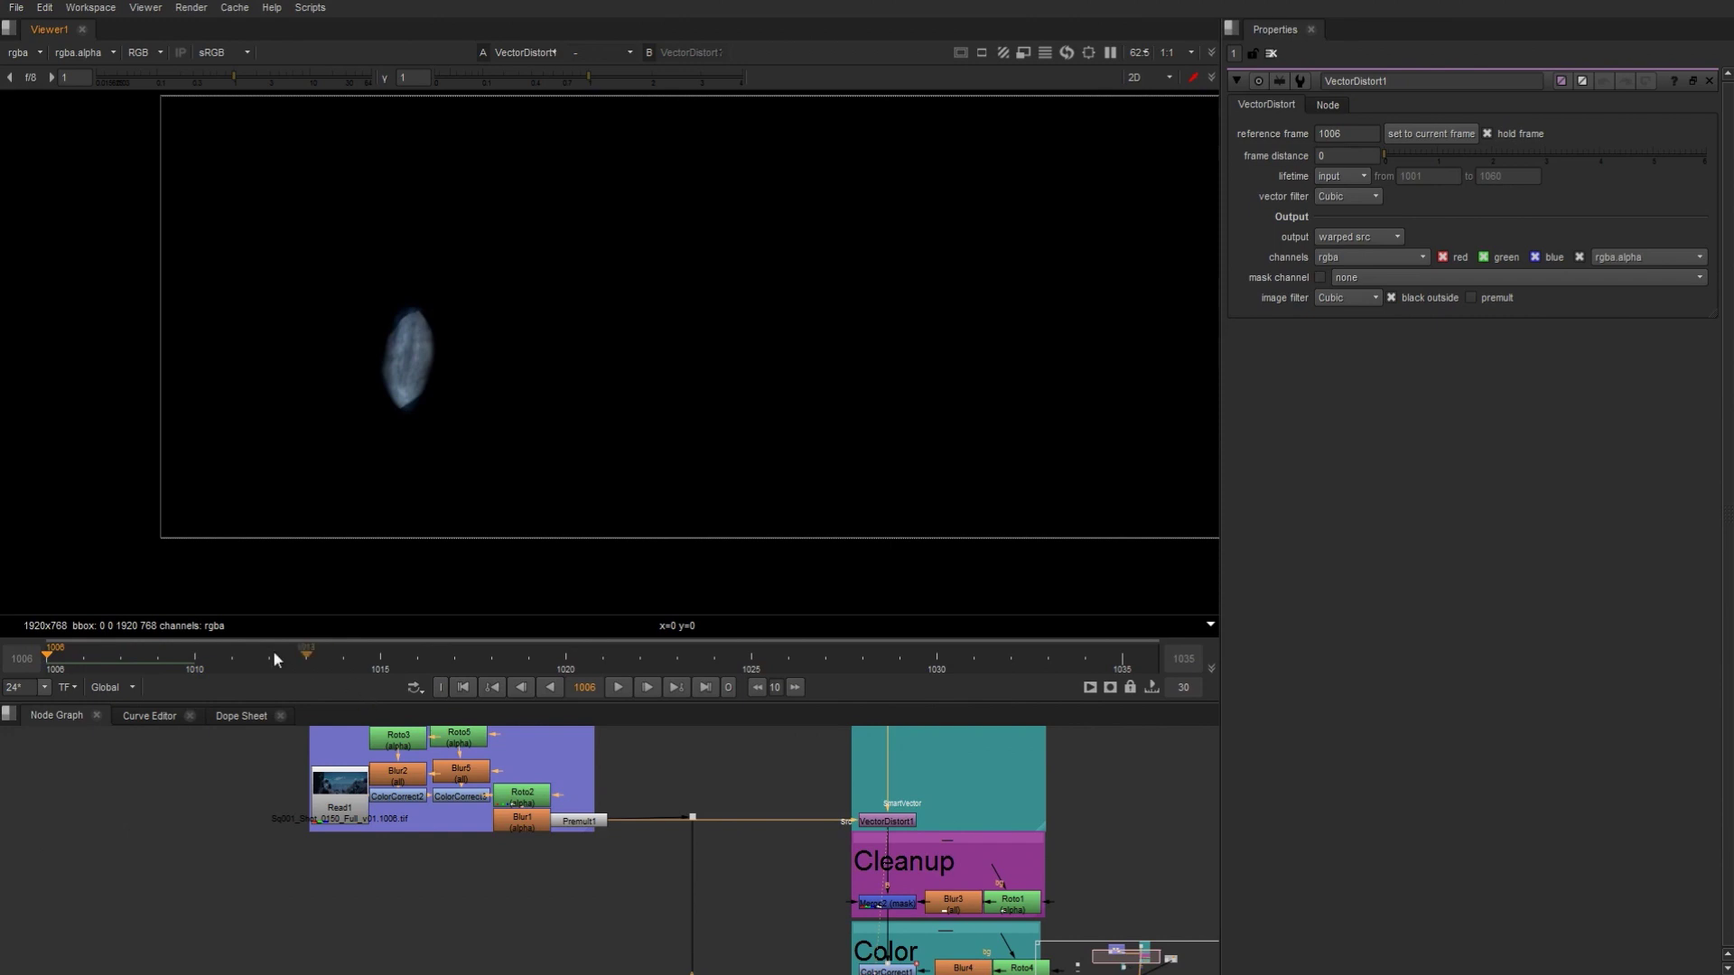
mouse_move(56, 649)
mouse_down()
mouse_move(191, 650)
mouse_move(49, 652)
mouse_up()
Step: Scrub to frame 1013 and examine the upper edge of the warped patch up close
scroll(854, 833, up, 2)
middle_drag(856, 839, 812, 778)
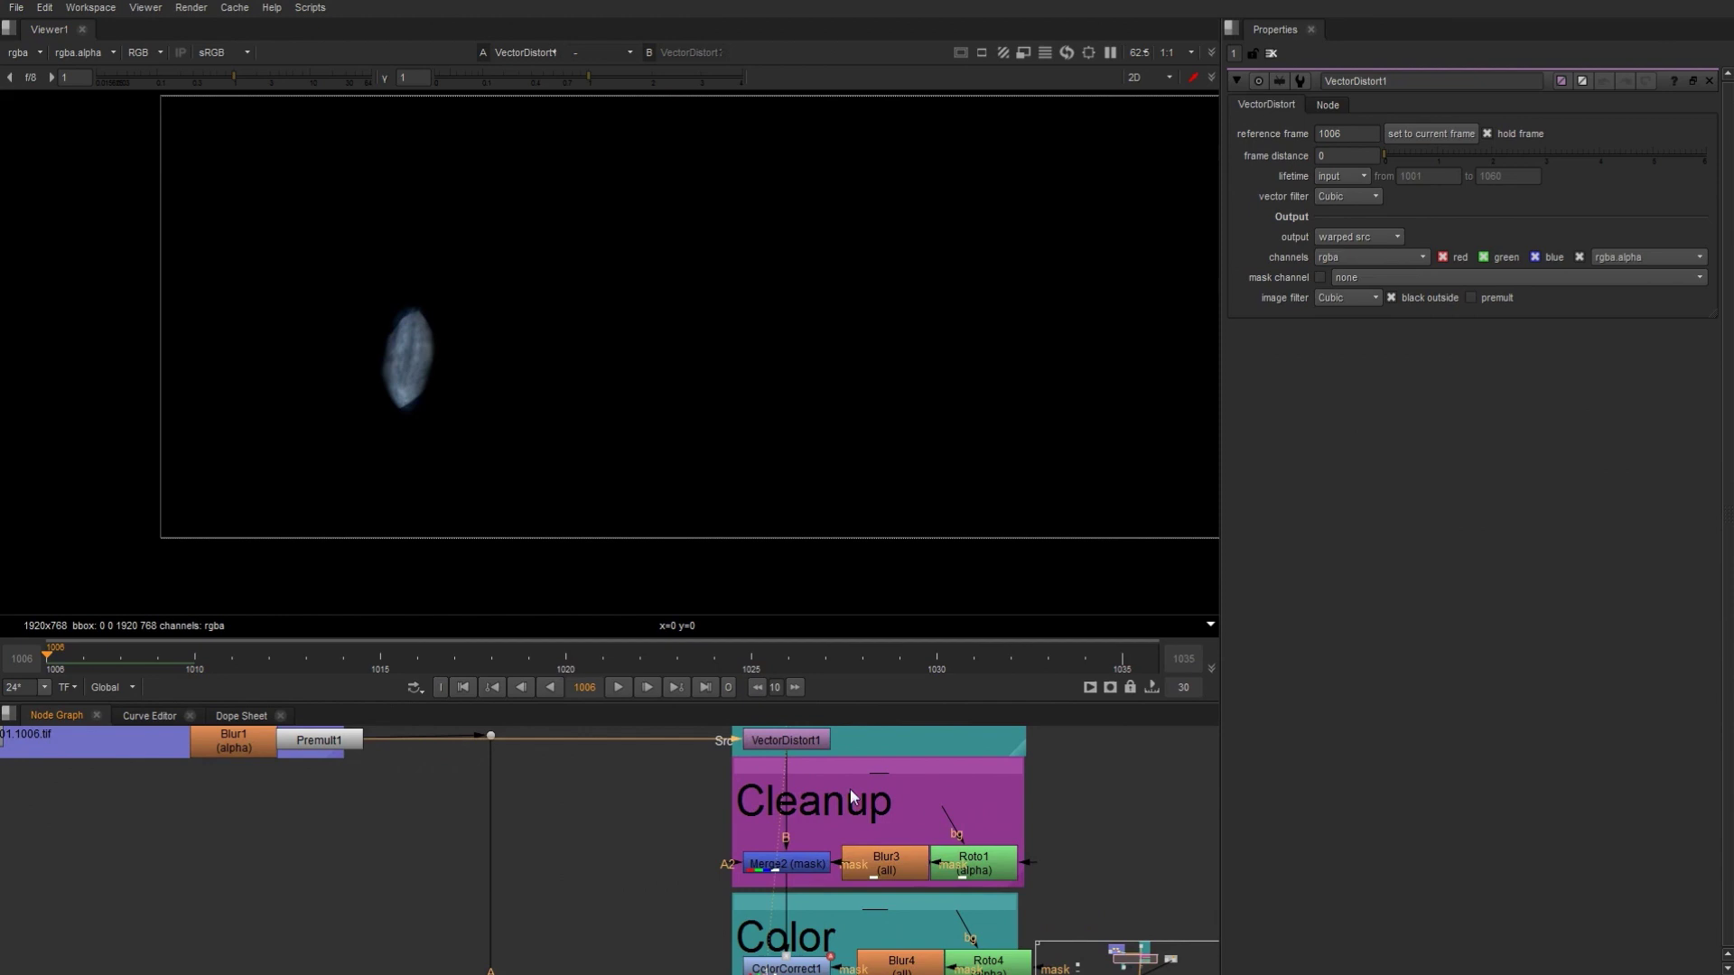
drag(148, 648, 297, 649)
scroll(485, 349, up, 3)
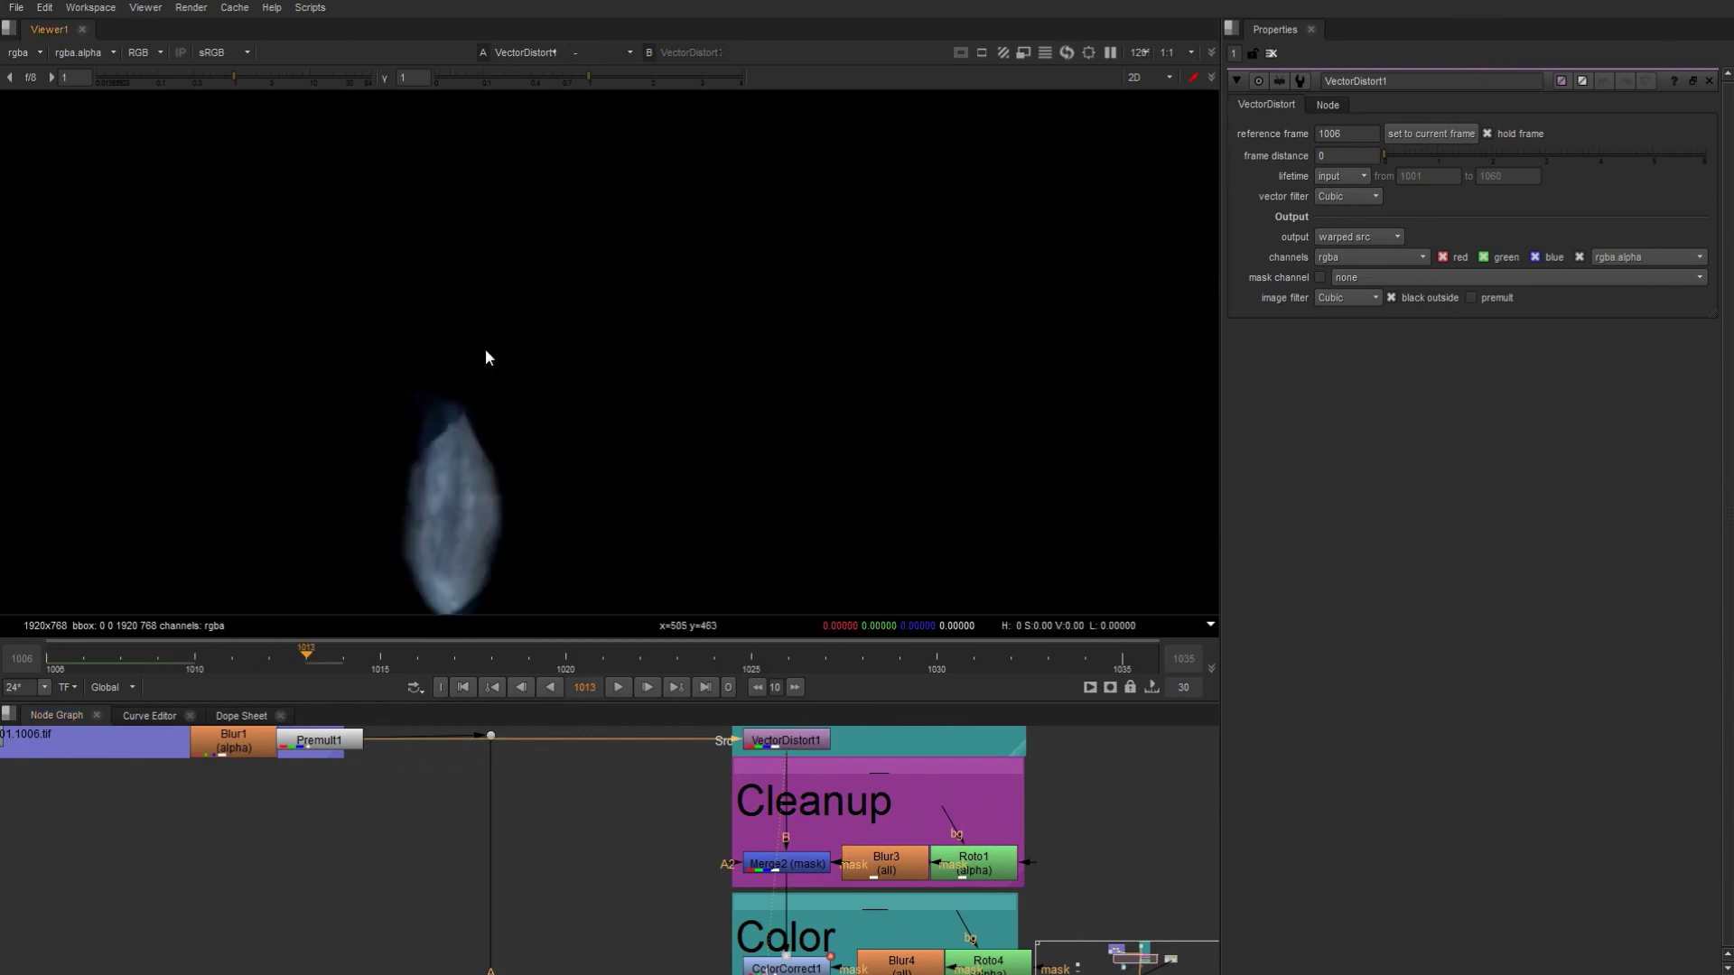
scroll(578, 398, down, 4)
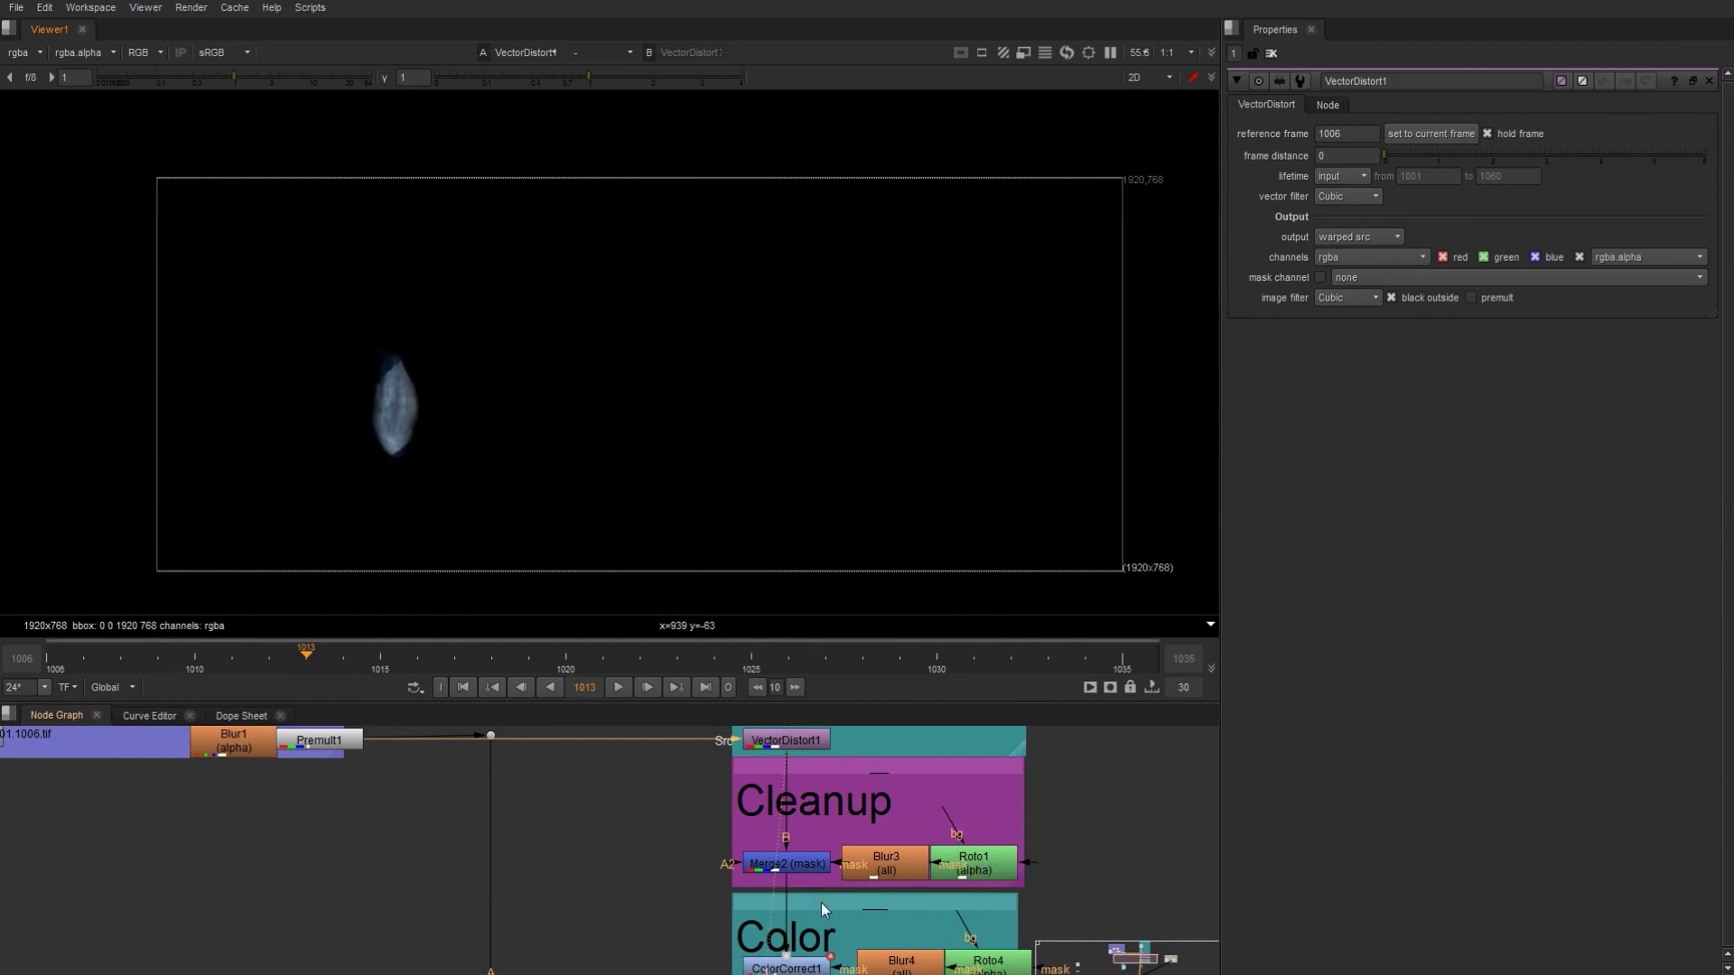
Step: Show the Read2 plate in the viewer again, return to frame 1006 and play the original shot from there
middle_drag(799, 892, 778, 719)
middle_drag(742, 804, 1004, 672)
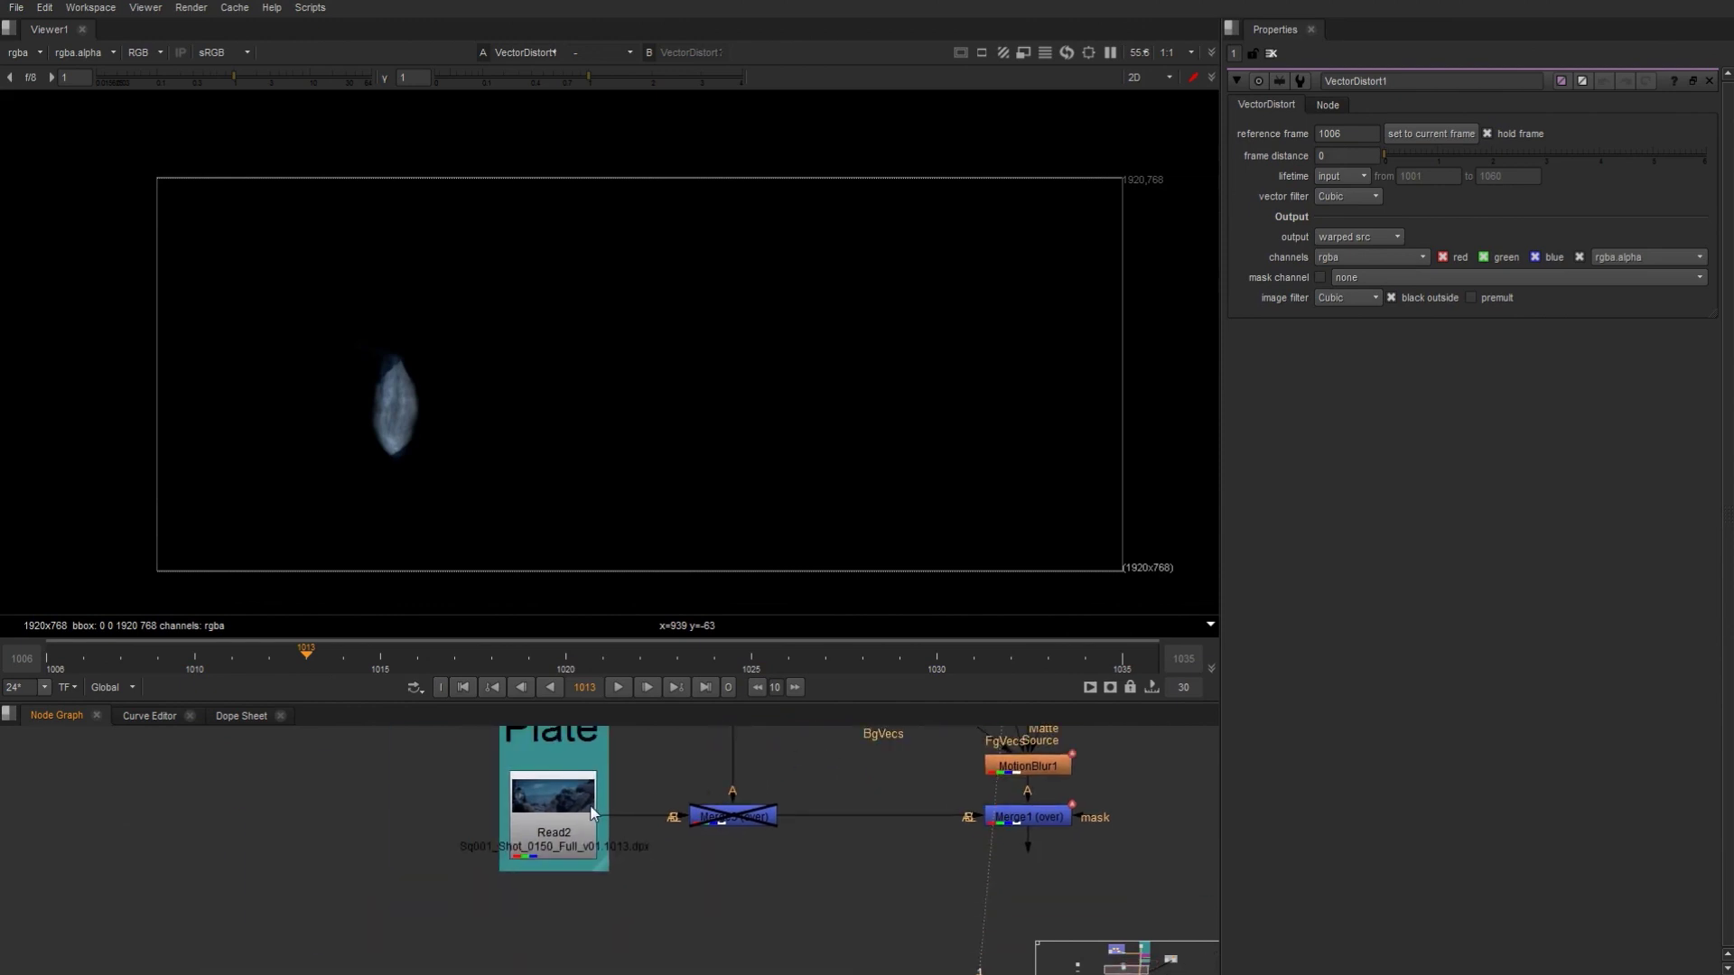
click(580, 817)
key(1)
drag(225, 649, 23, 658)
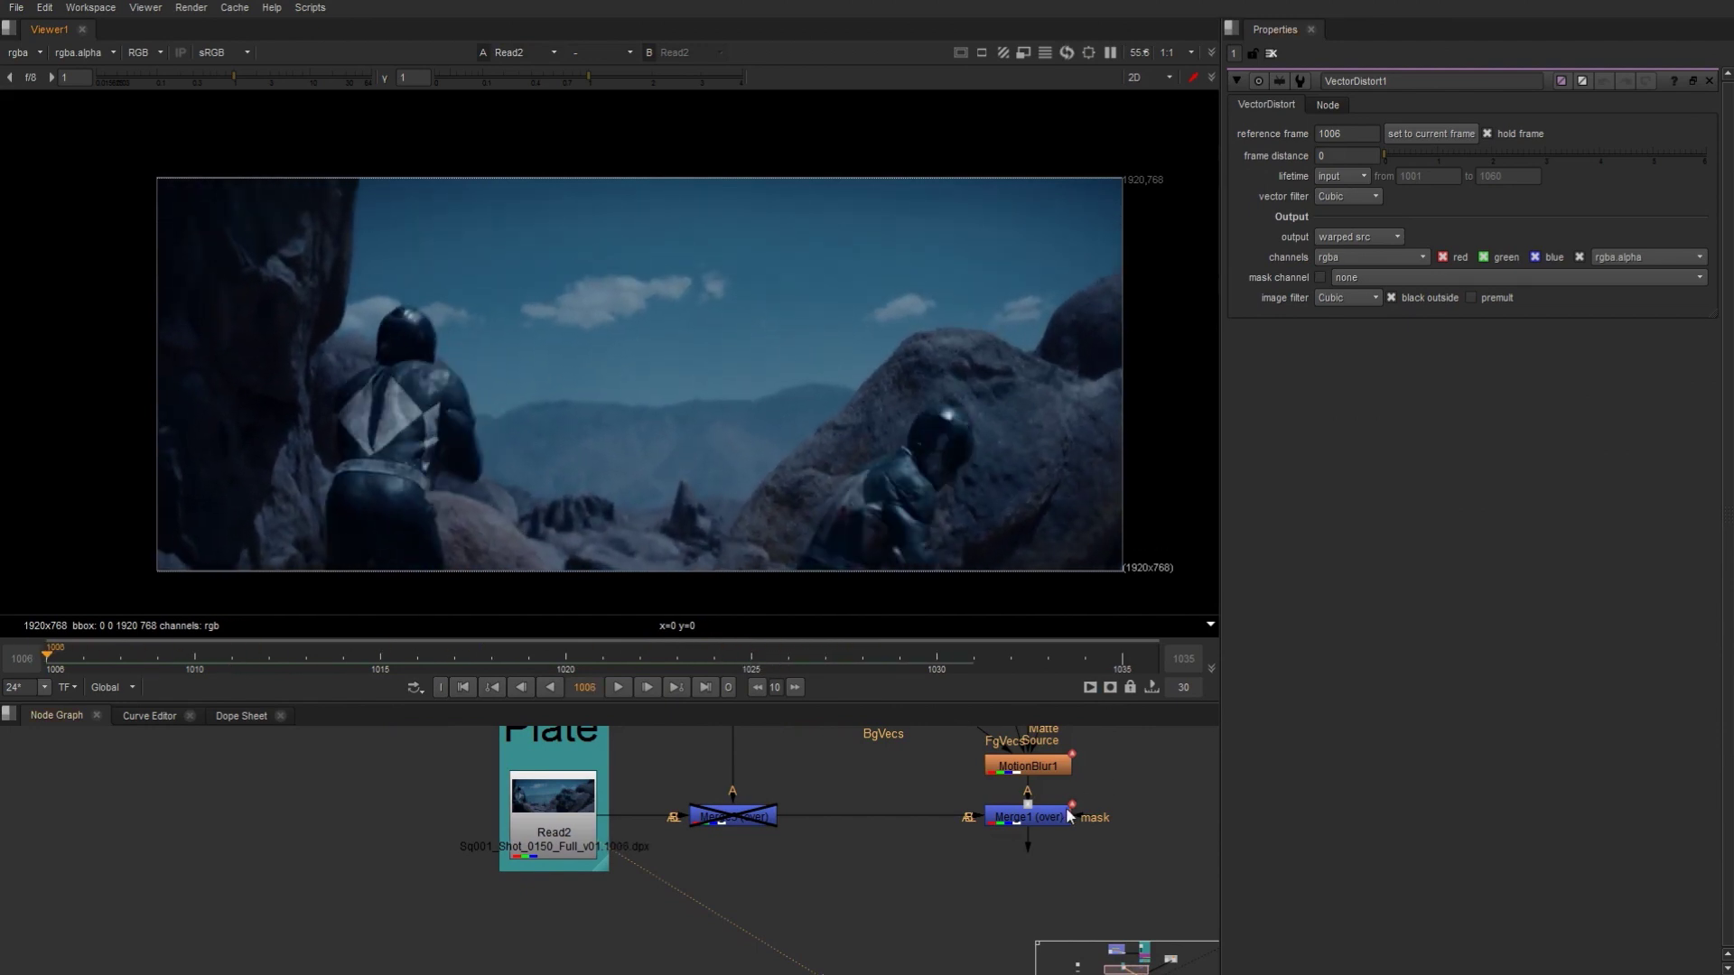
scroll(802, 427, down, 4)
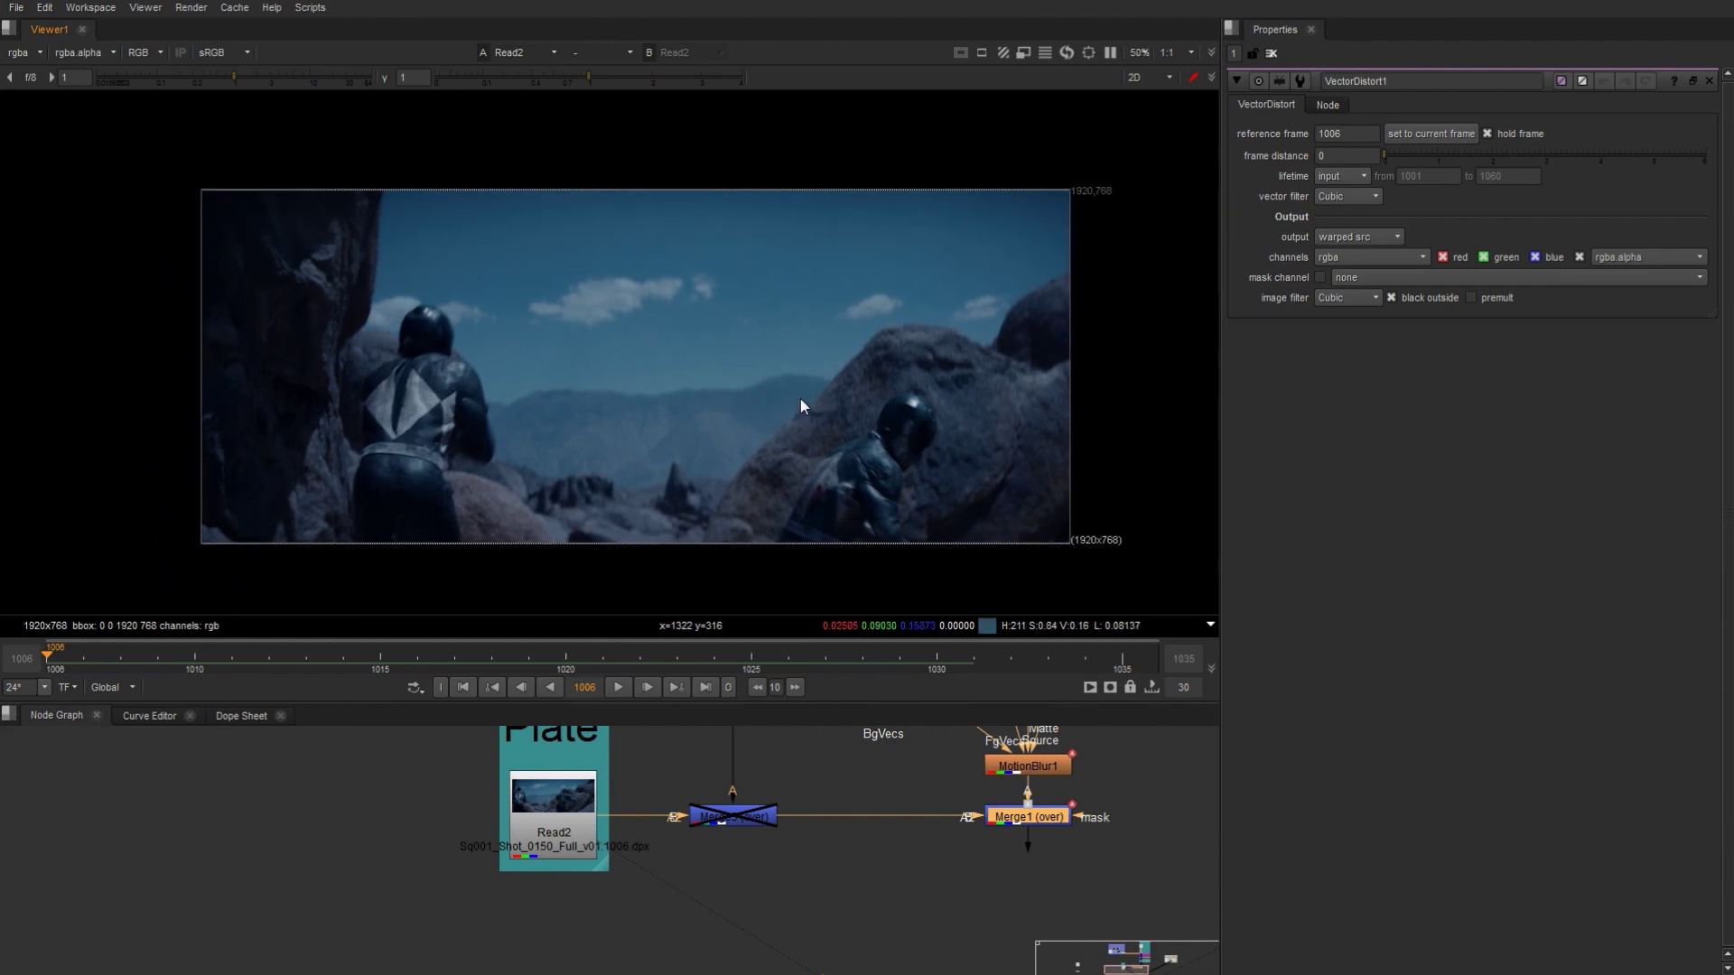
click(618, 687)
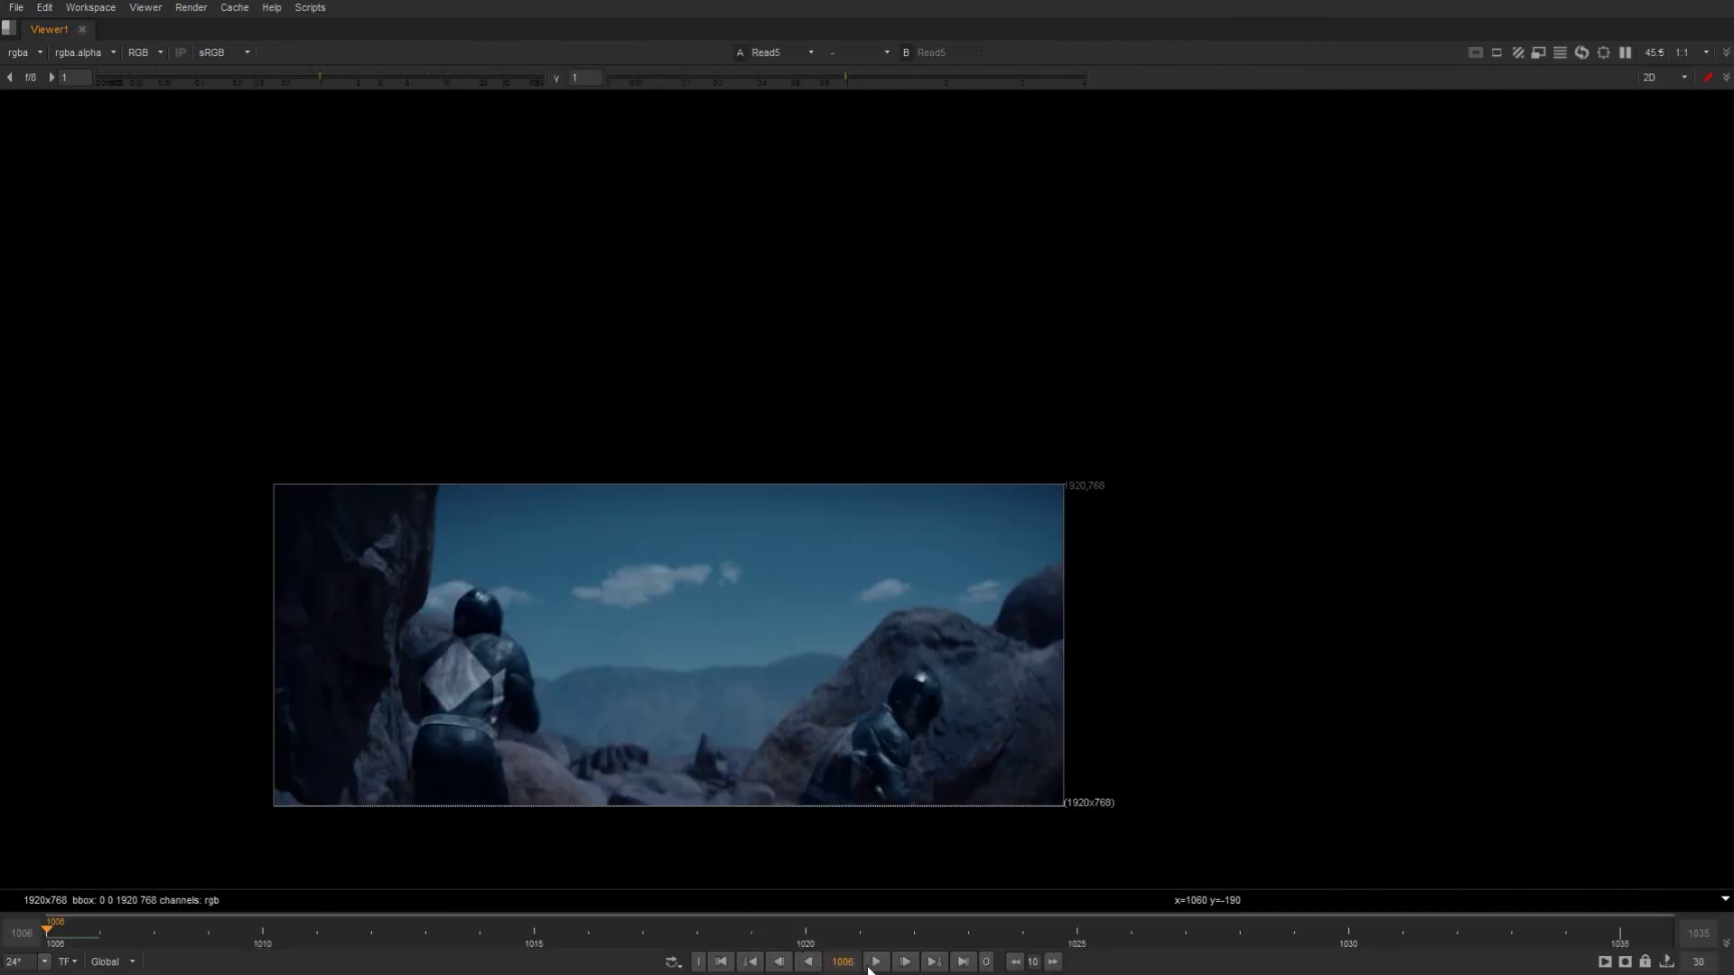
Step: Play the shot fitted to the viewer, compare Read6 with Read5, and stop playback to examine Read5 at frame 1027
click(871, 963)
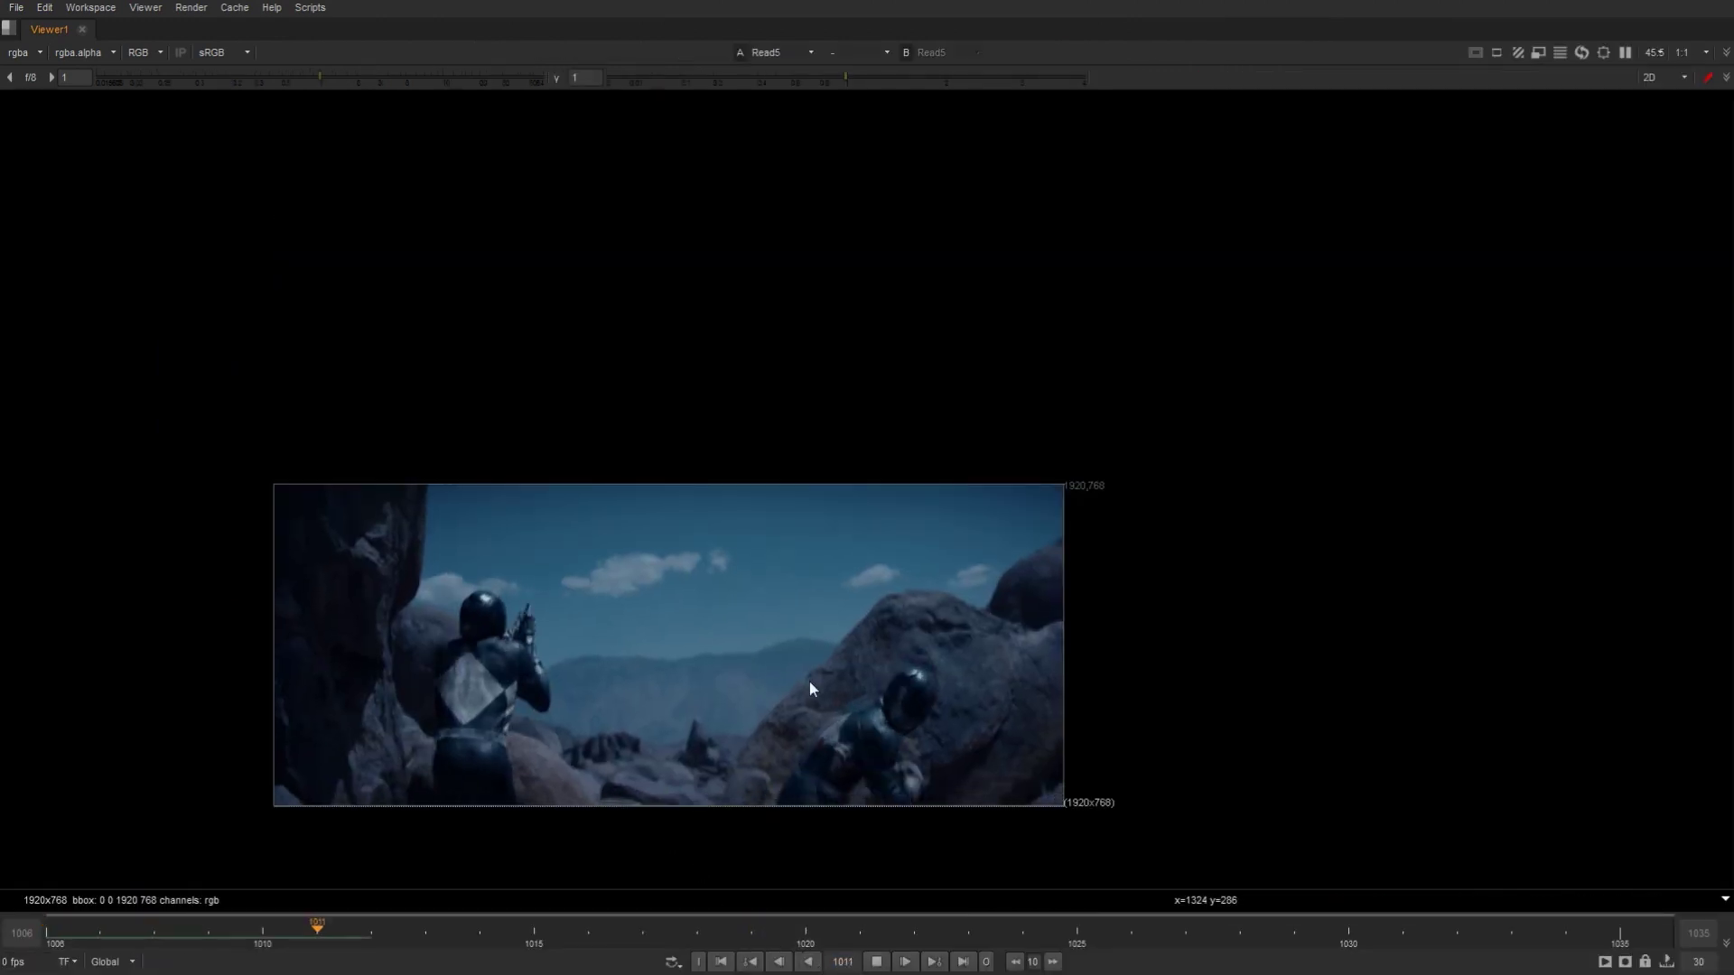
middle_drag(791, 673, 809, 658)
key(f)
scroll(837, 576, up, 4)
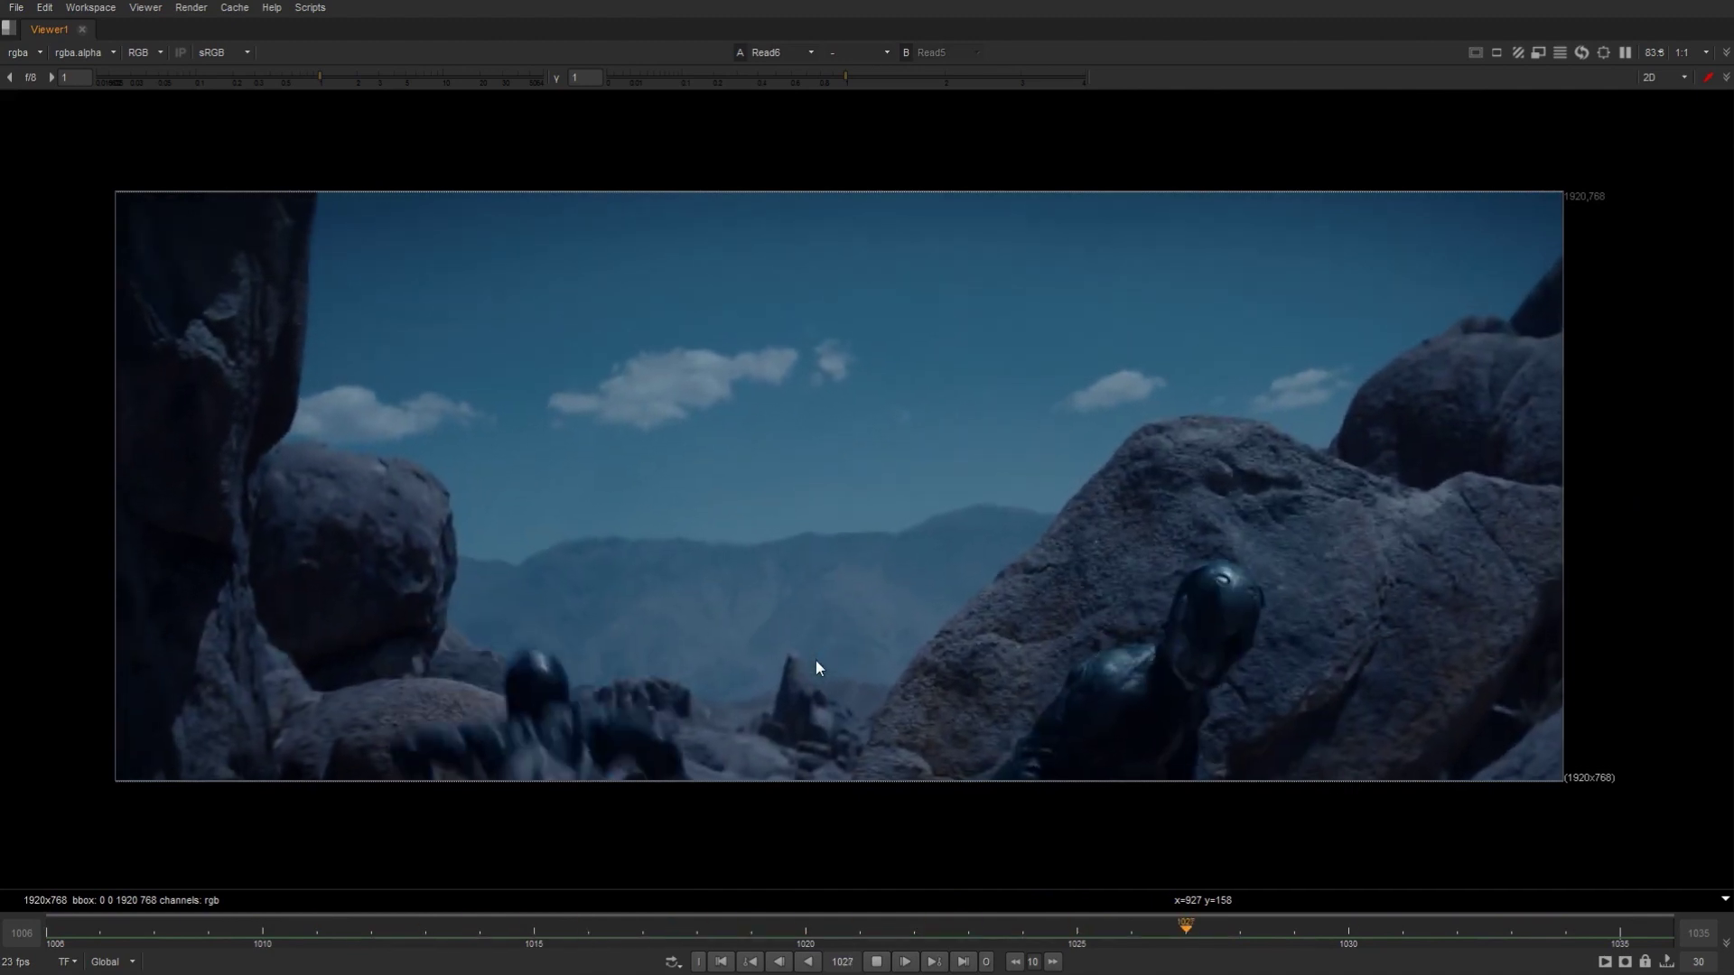
key(1)
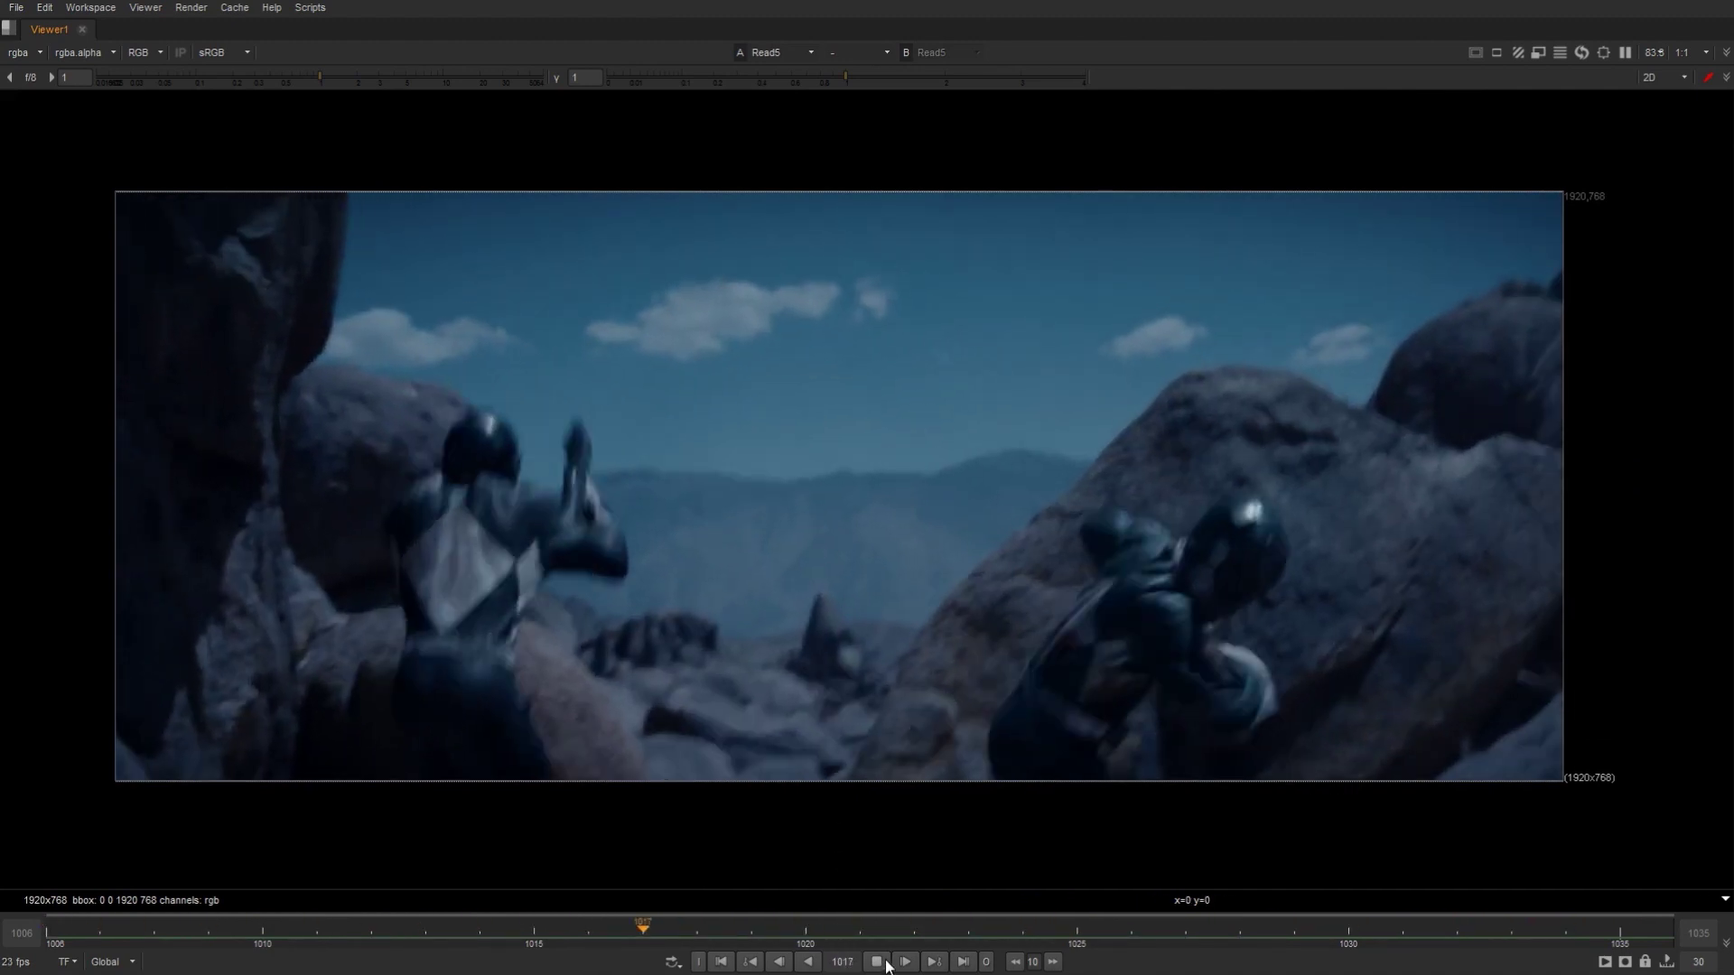
click(877, 962)
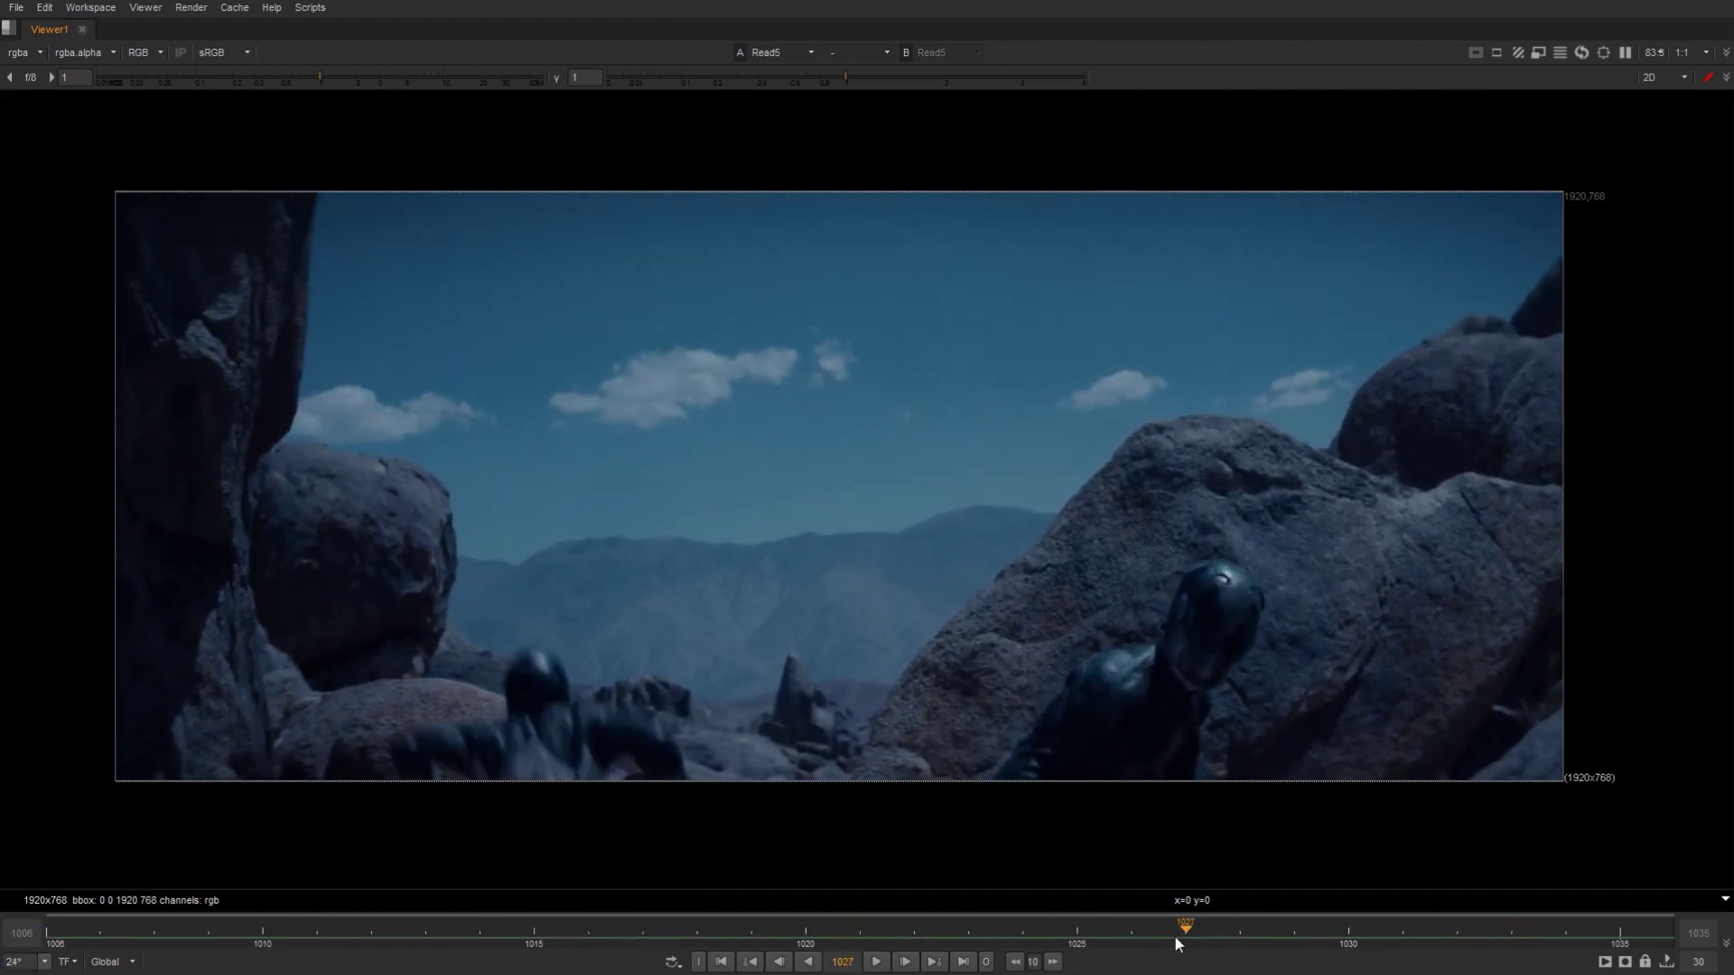